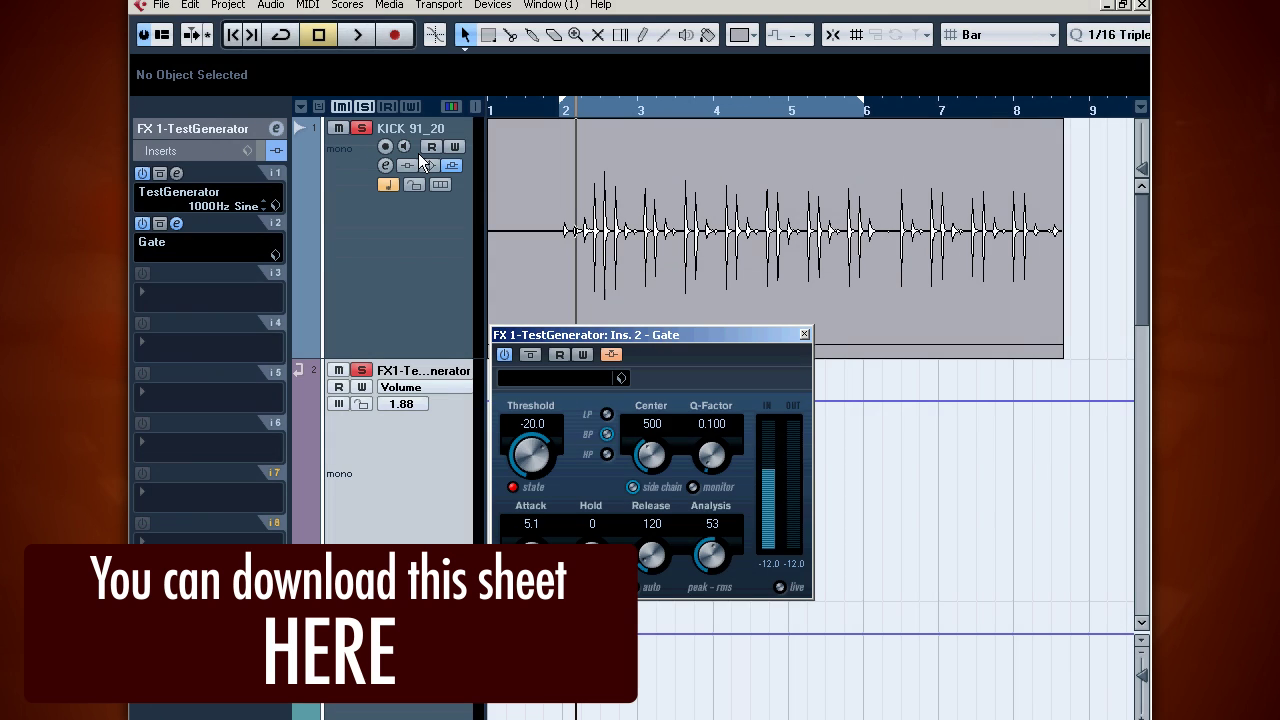
Step: Inspect the KICK 91_20 track and the TestGenerator and Gate inserts on the FX 1-TestGenerator channel
{"action": "left_click", "coordinate": [805, 335]}
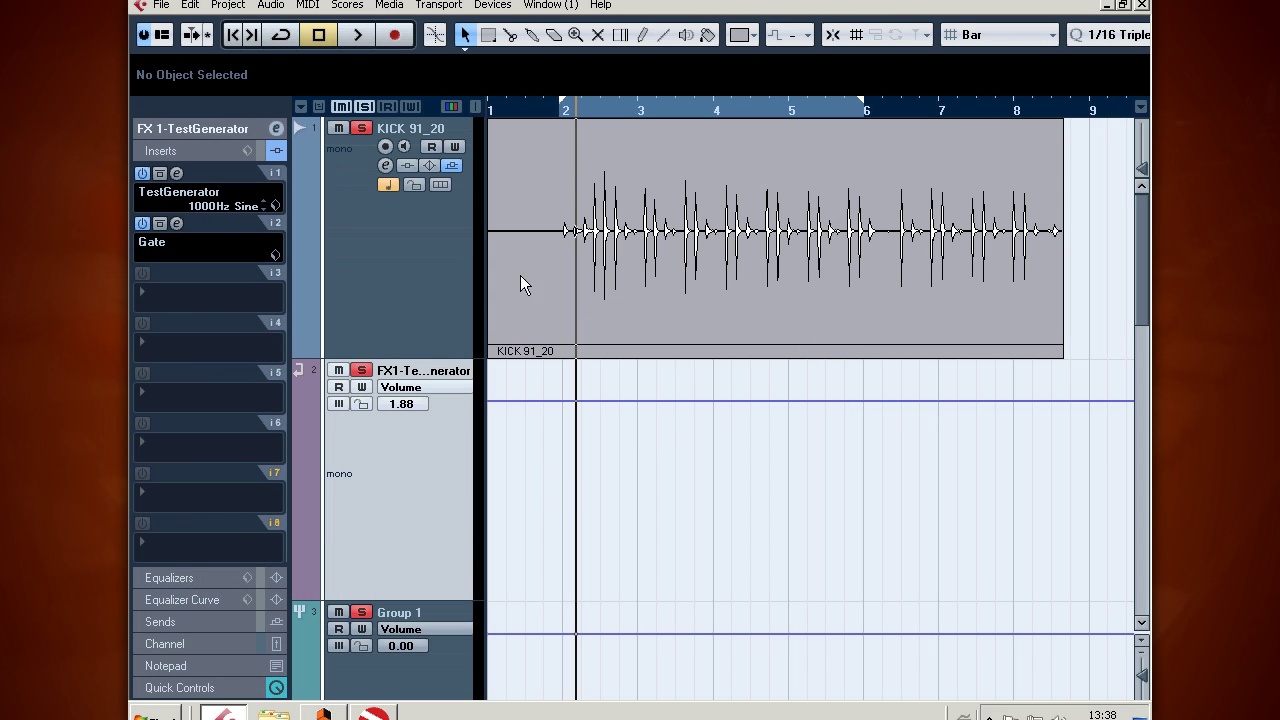
{"action": "left_click", "coordinate": [408, 253]}
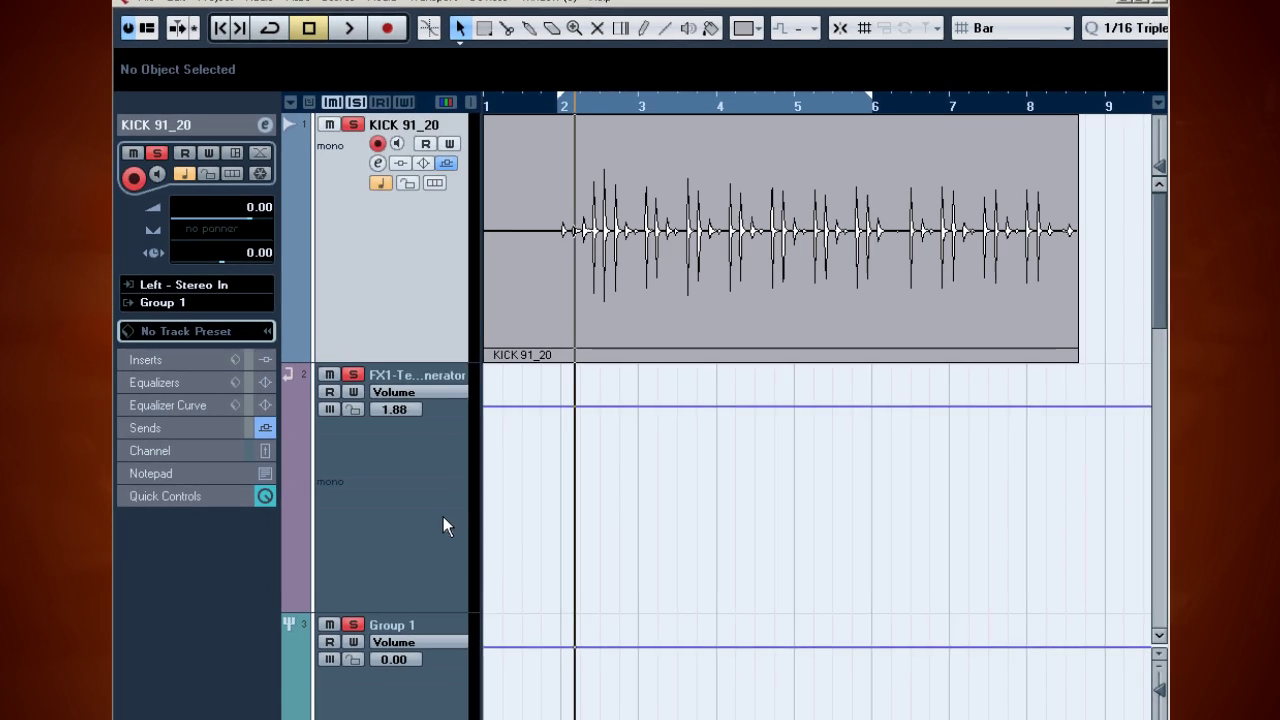
{"action": "left_click", "coordinate": [447, 512]}
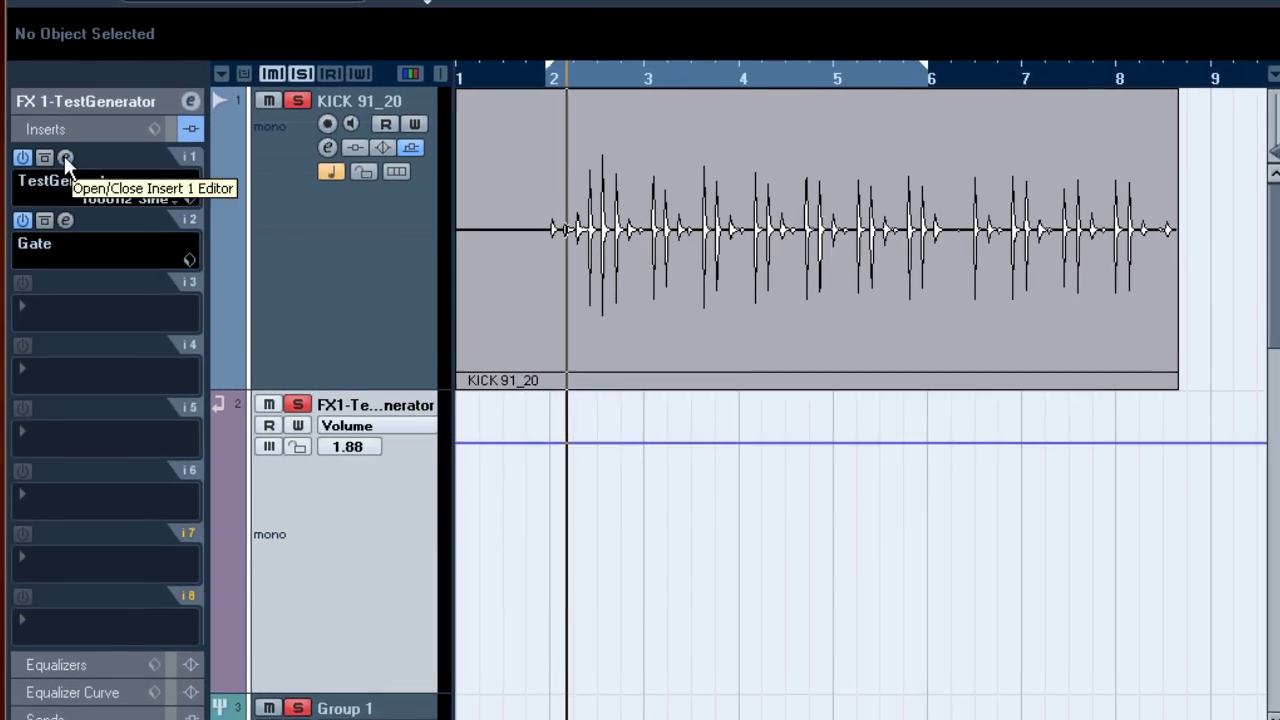
{"action": "left_click", "coordinate": [100, 162]}
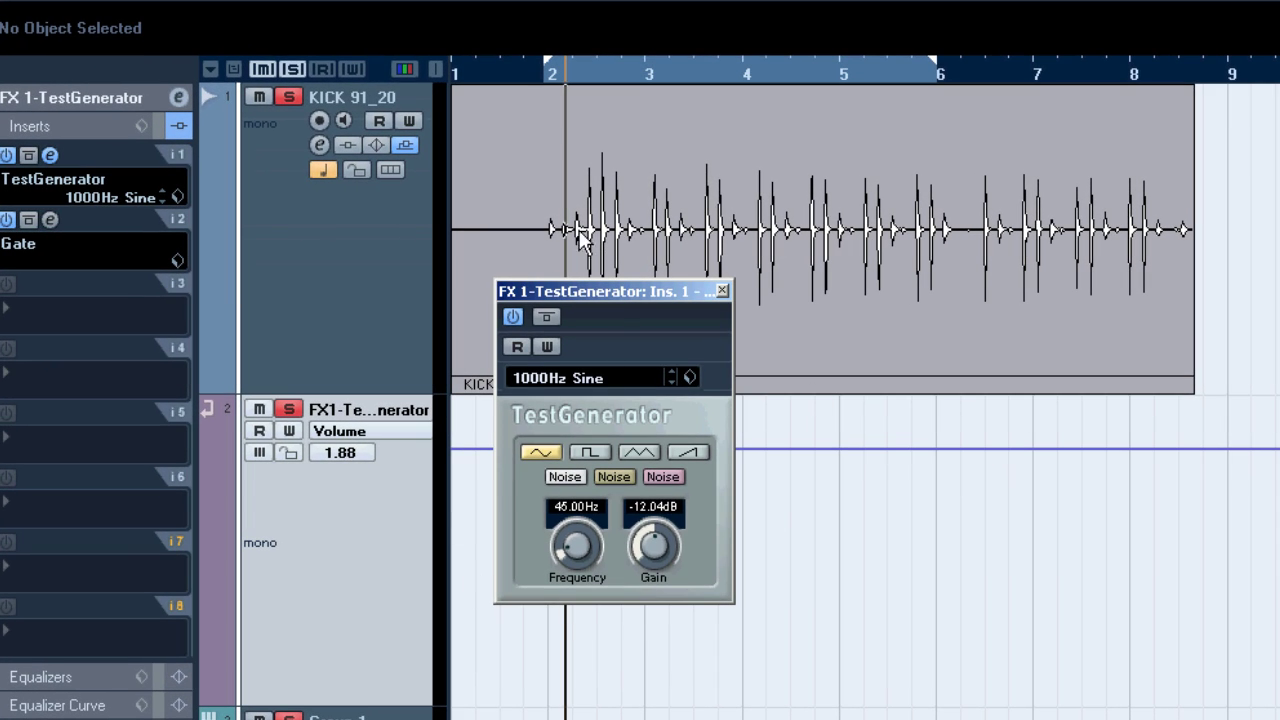
{"action": "left_click", "coordinate": [722, 292]}
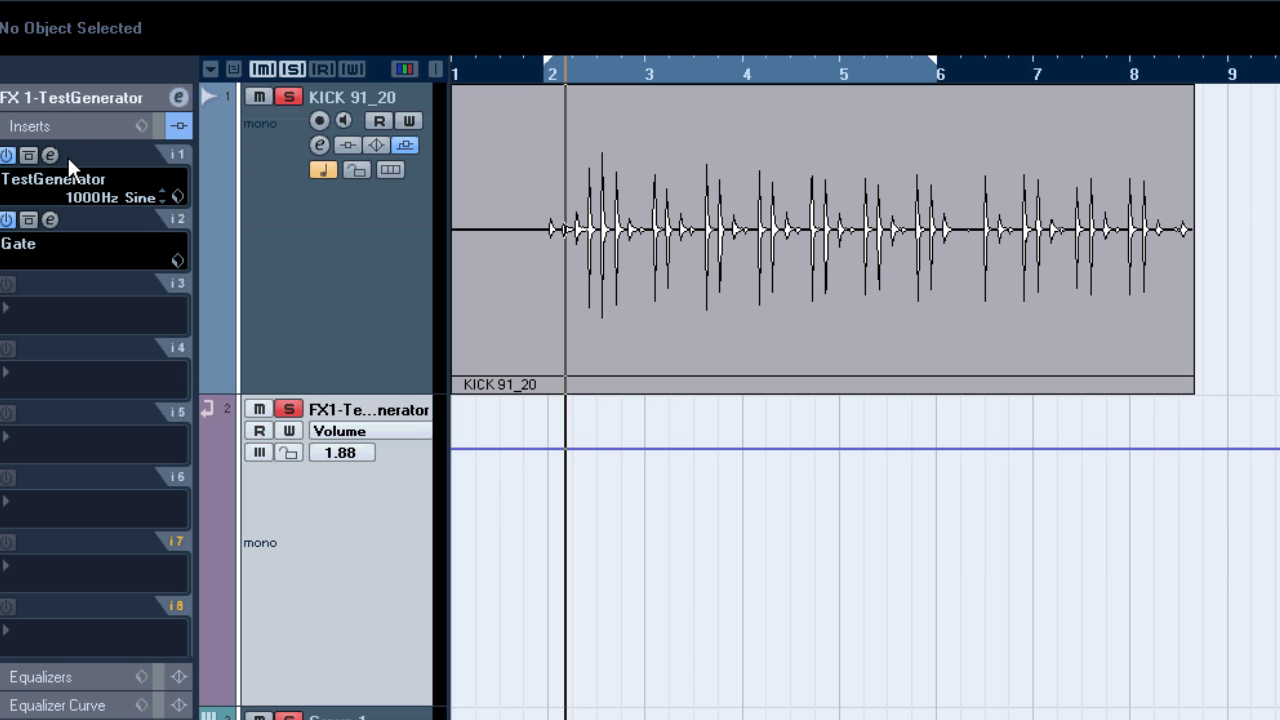
{"action": "left_click", "coordinate": [52, 220]}
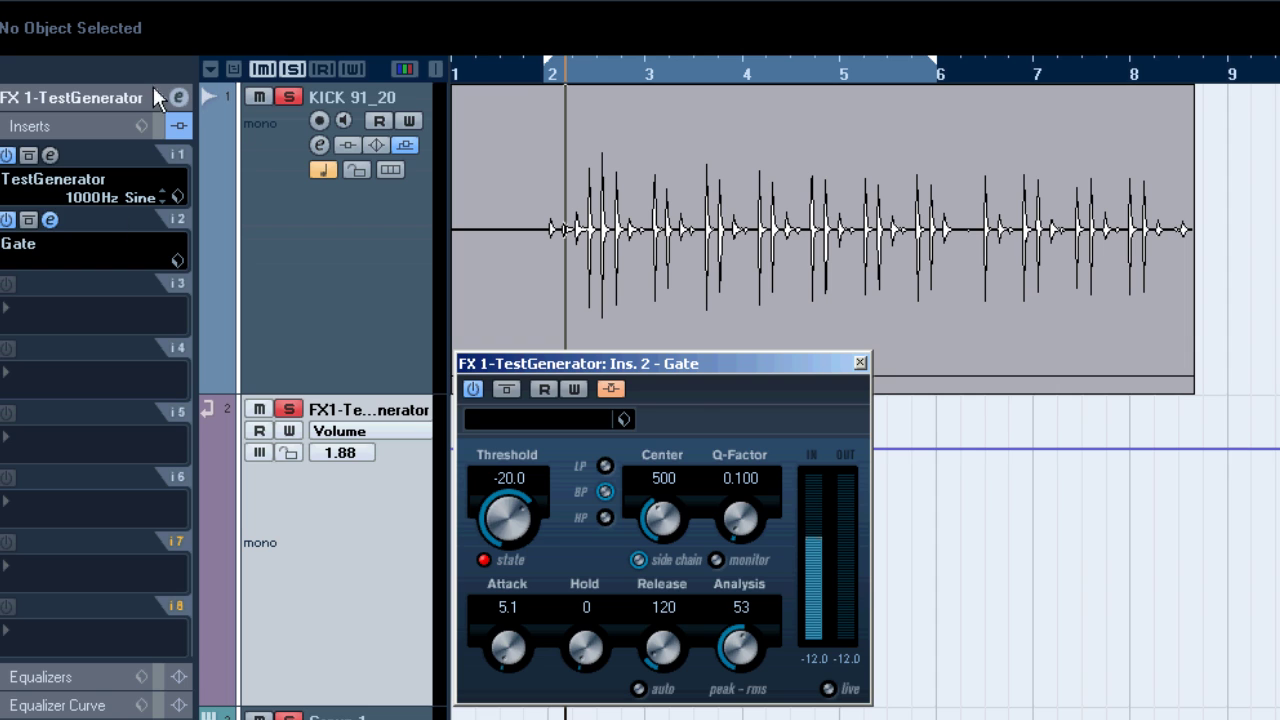
Step: Open the TestGenerator insert on the FX channel and set its sine frequency to 220 Hz
{"action": "left_click", "coordinate": [50, 155]}
{"action": "left_click_drag", "start_coordinate": [571, 543], "coordinate": [580, 548]}
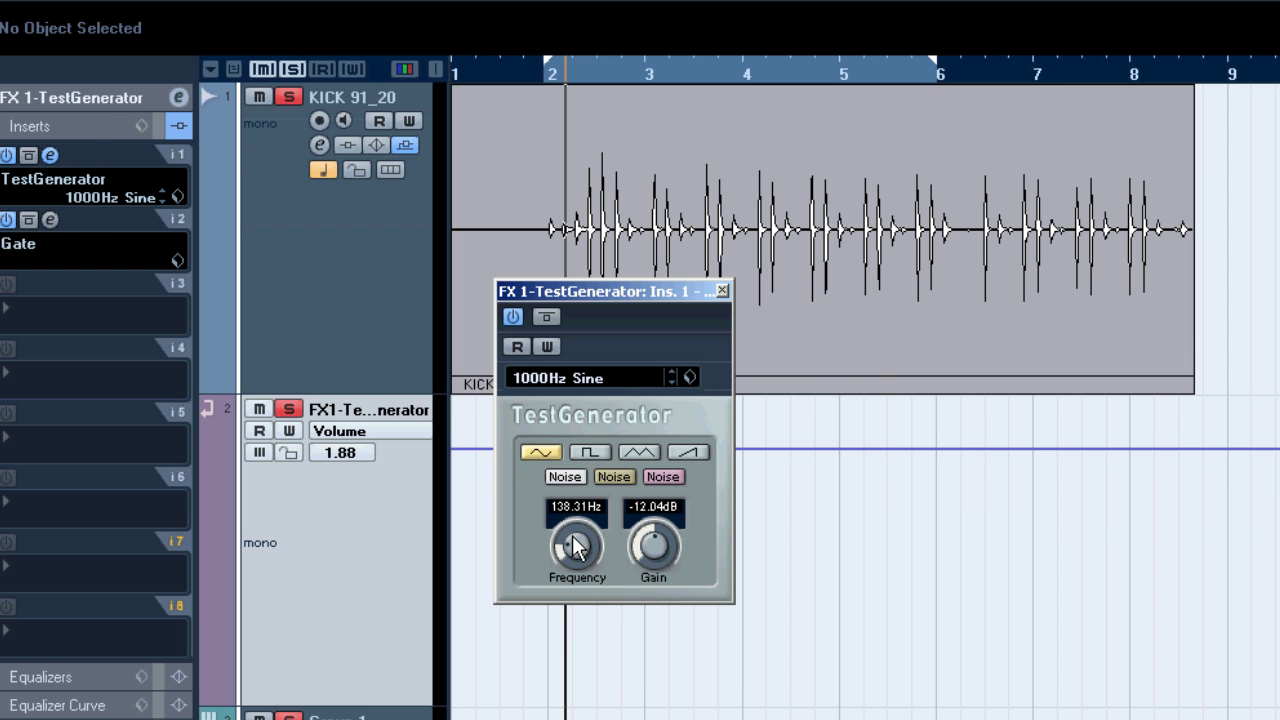
{"action": "left_click", "coordinate": [578, 507]}
{"action": "key", "text": "BackSpace"}
{"action": "key", "text": "BackSpace"}
{"action": "key", "text": "BackSpace"}
{"action": "key", "text": "BackSpace"}
{"action": "key", "text": "BackSpace"}
{"action": "key", "text": "BackSpace"}
{"action": "key", "text": "BackSpace"}
{"action": "key", "text": "BackSpace"}
{"action": "type", "text": "220"}
{"action": "key", "text": "Return"}
Step: Set the TestGenerator frequency to 330 Hz and switch the Gate insert off and on again to compare
{"action": "left_click", "coordinate": [562, 512]}
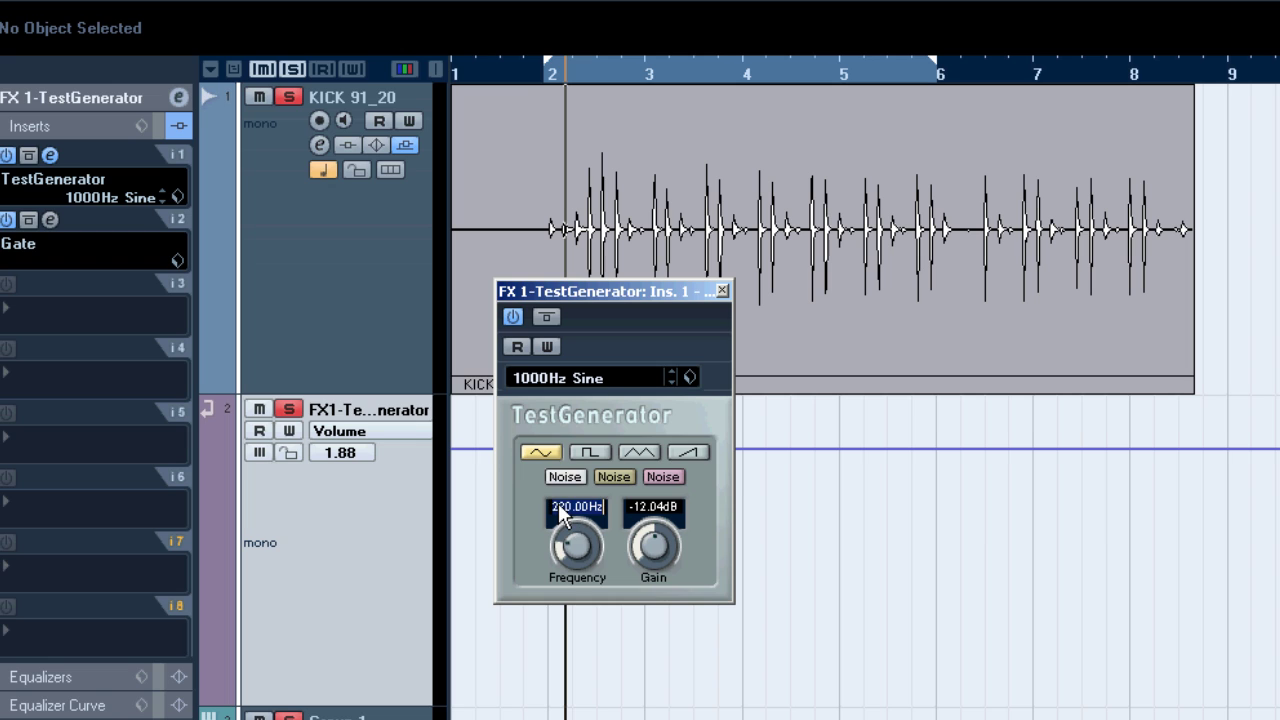
{"action": "type", "text": "330"}
{"action": "key", "text": "Return"}
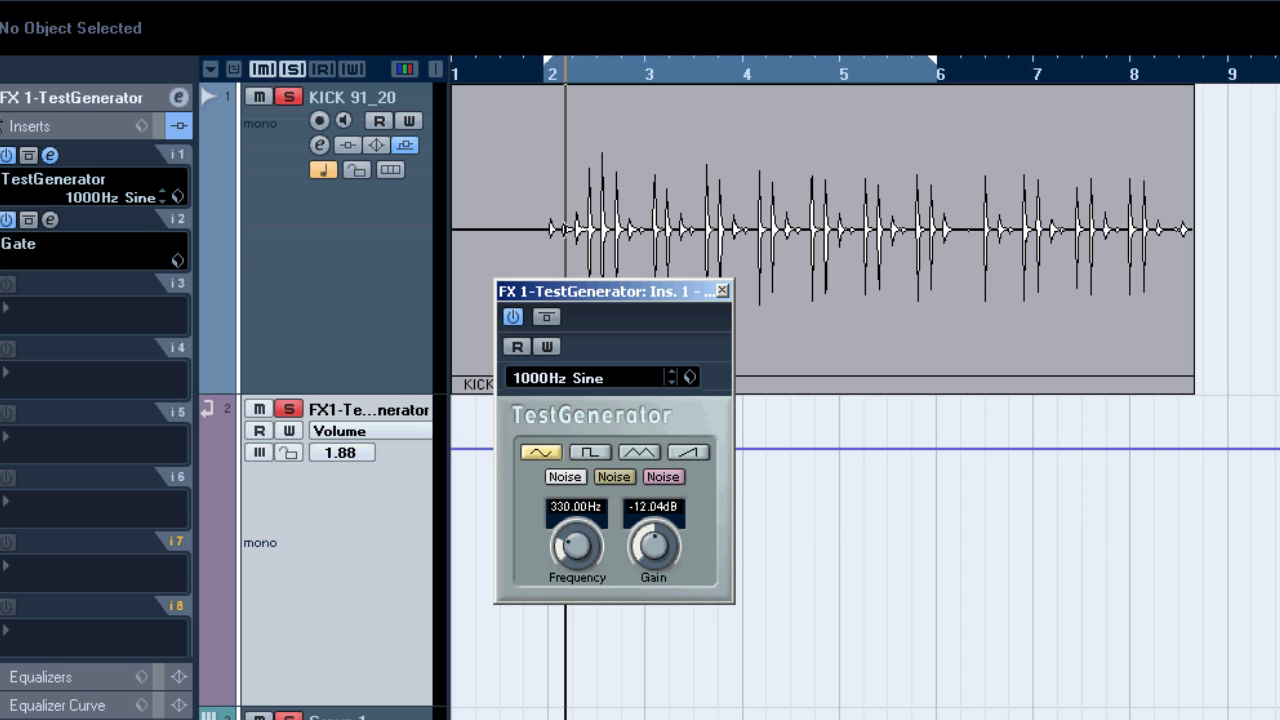
{"action": "left_click", "coordinate": [8, 226]}
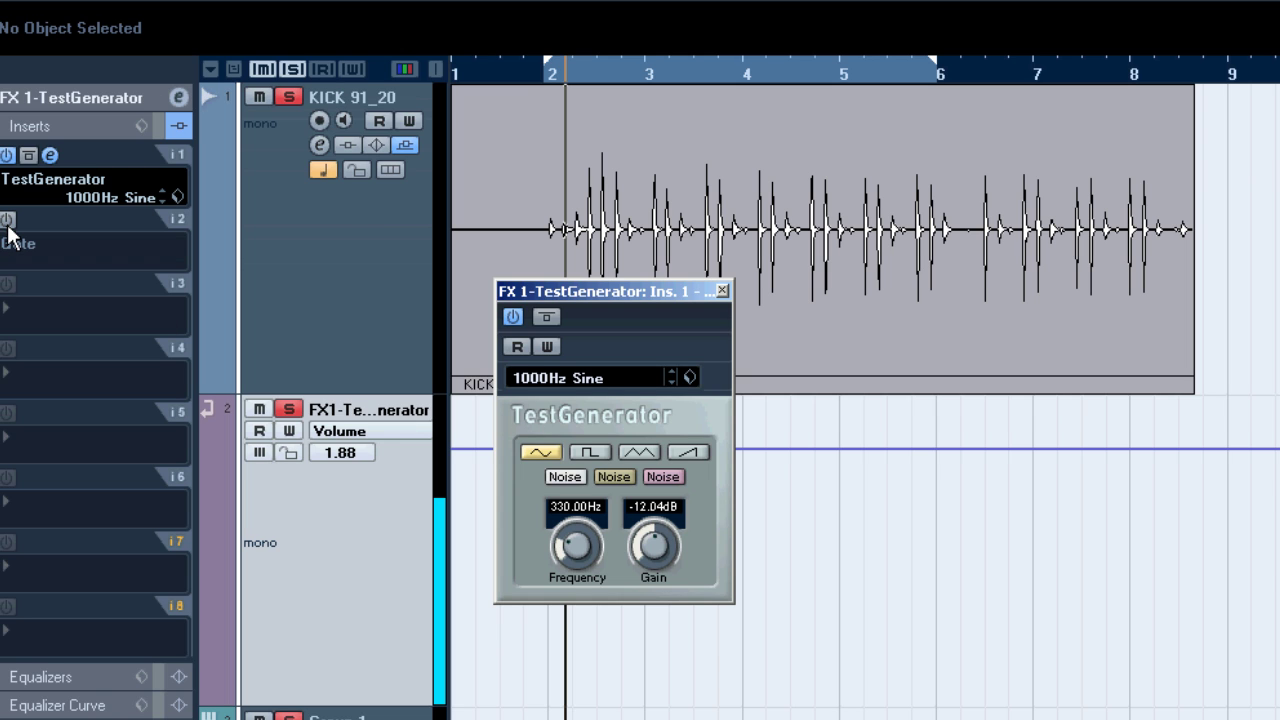
{"action": "left_click", "coordinate": [8, 224]}
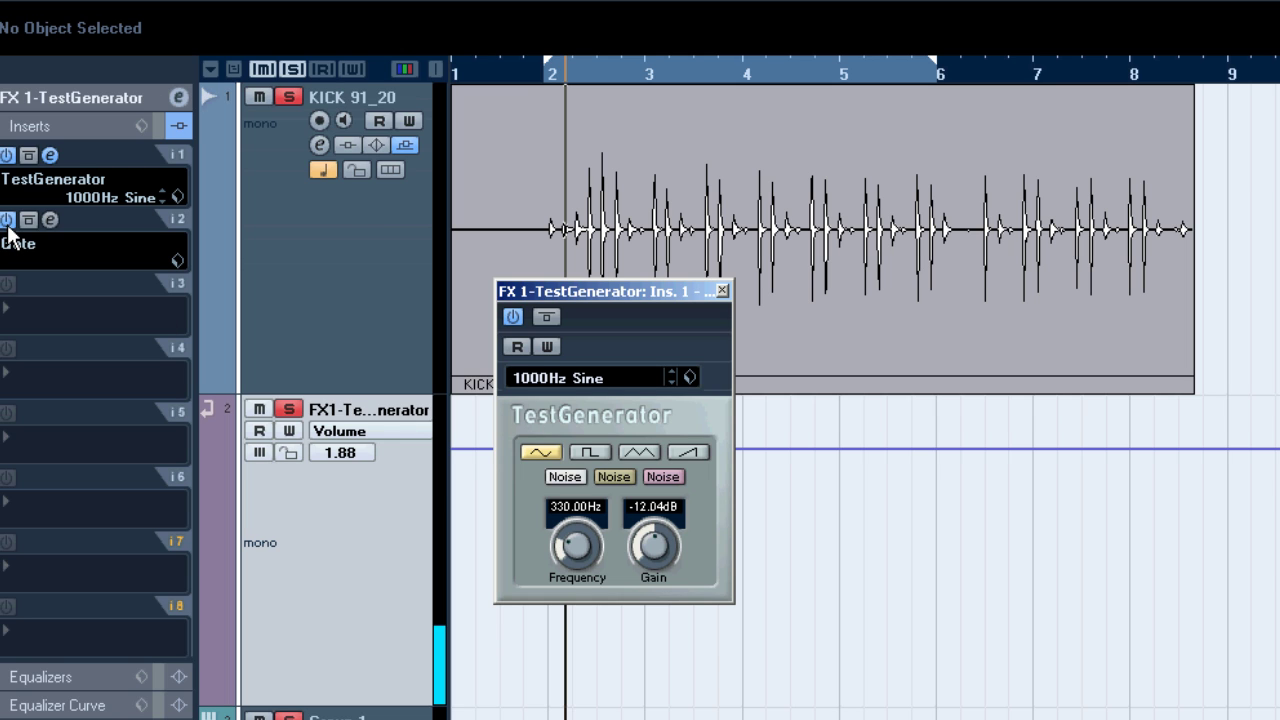
Step: Set the kick track's send into the Gate side chain to 0.00 and audition how the kick gates the tone
{"action": "left_click", "coordinate": [359, 241]}
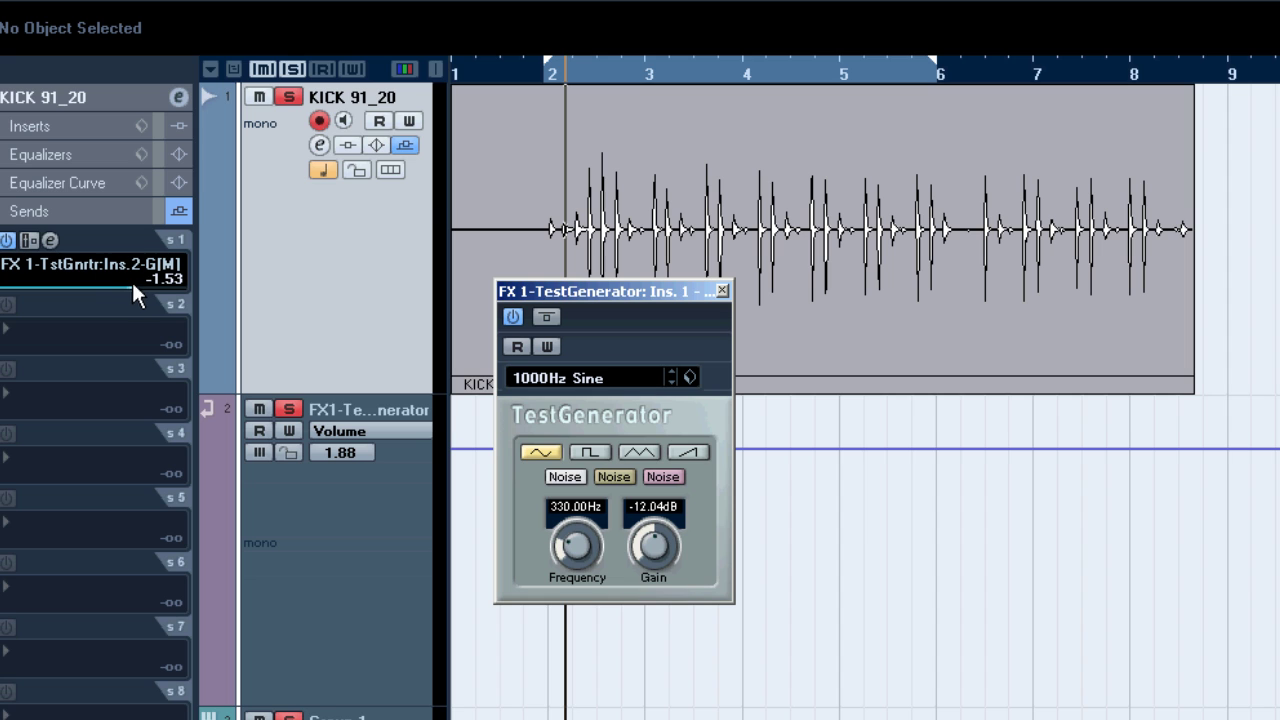
{"action": "left_click", "coordinate": [52, 243]}
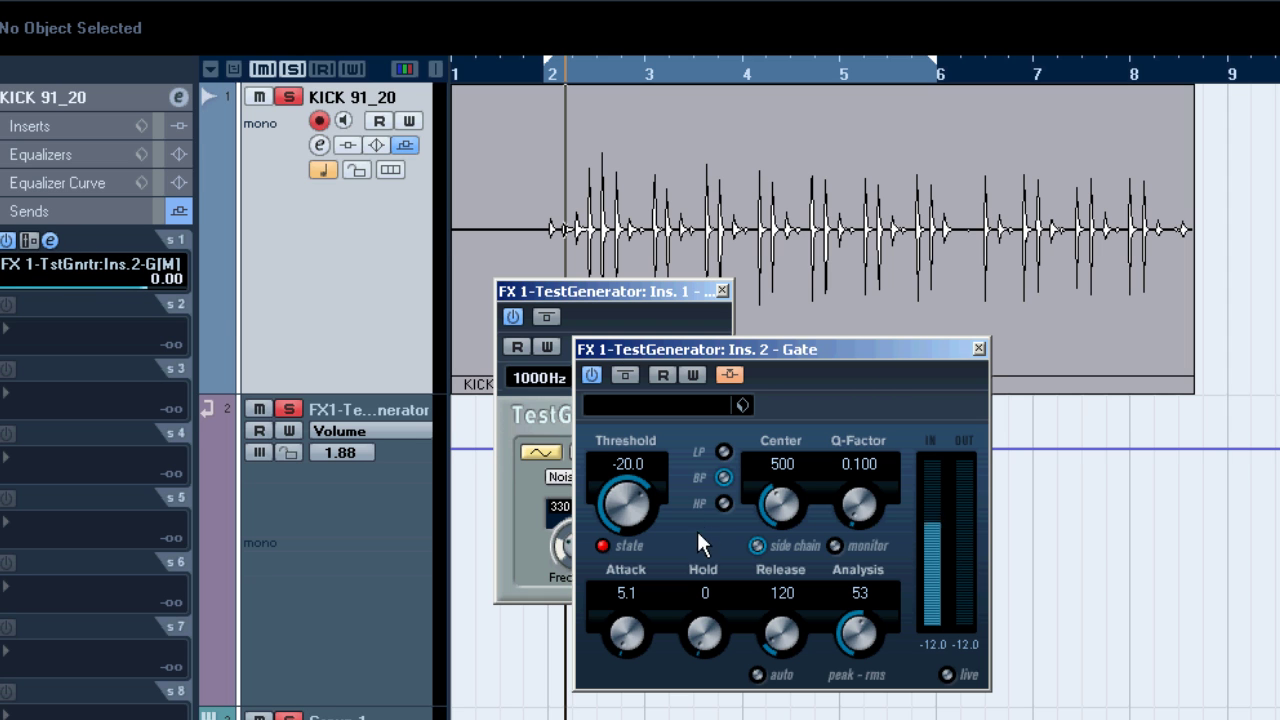
{"action": "left_click_drag", "start_coordinate": [670, 297], "coordinate": [597, 326]}
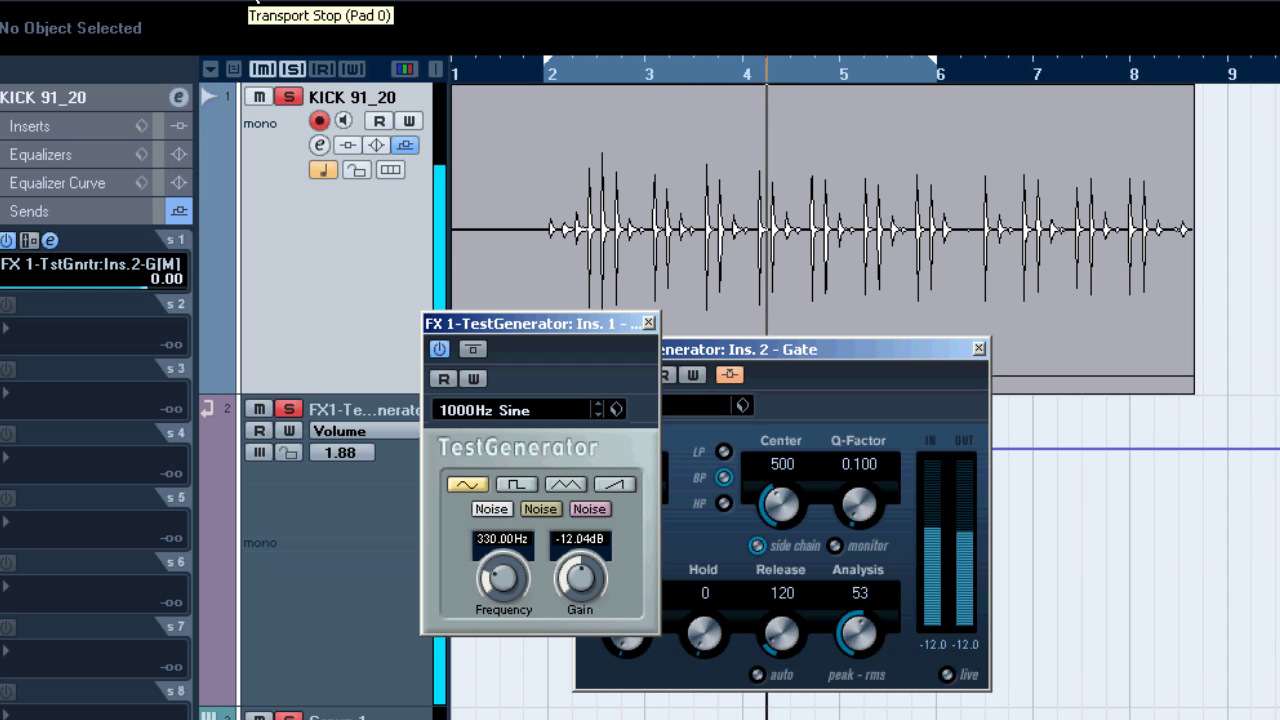
{"action": "left_click", "coordinate": [256, 2]}
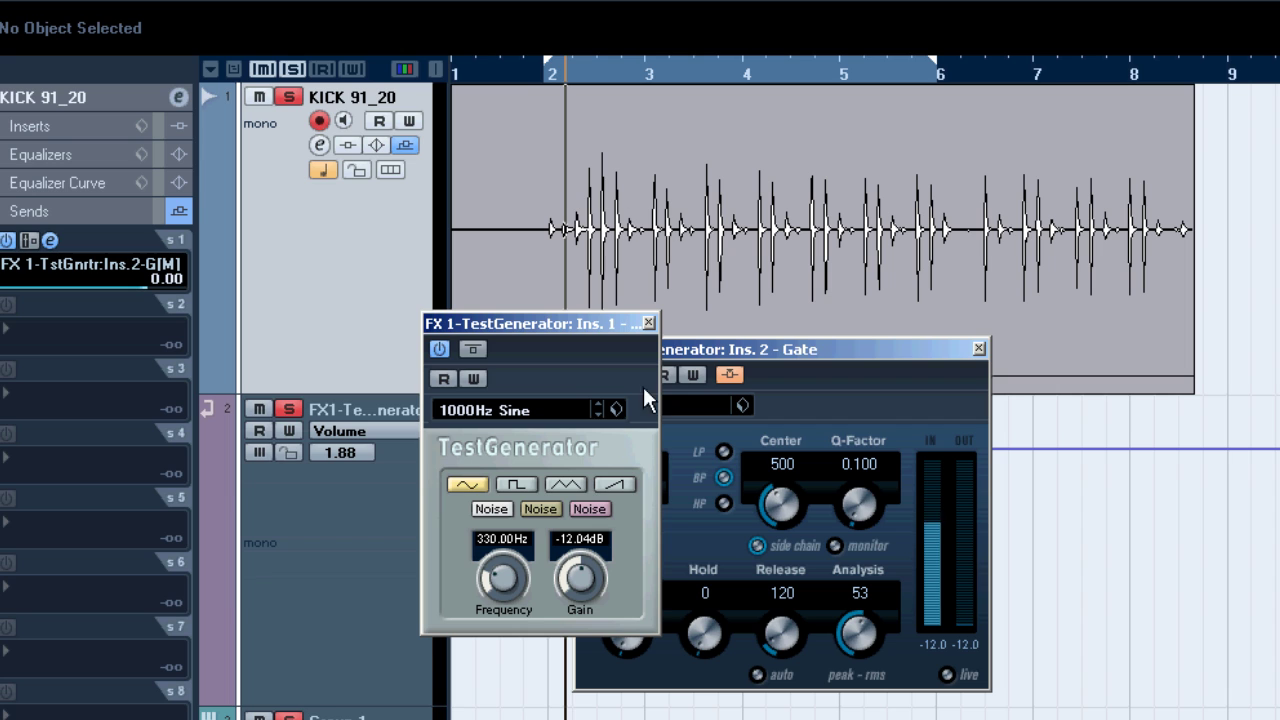
{"action": "left_click", "coordinate": [777, 345]}
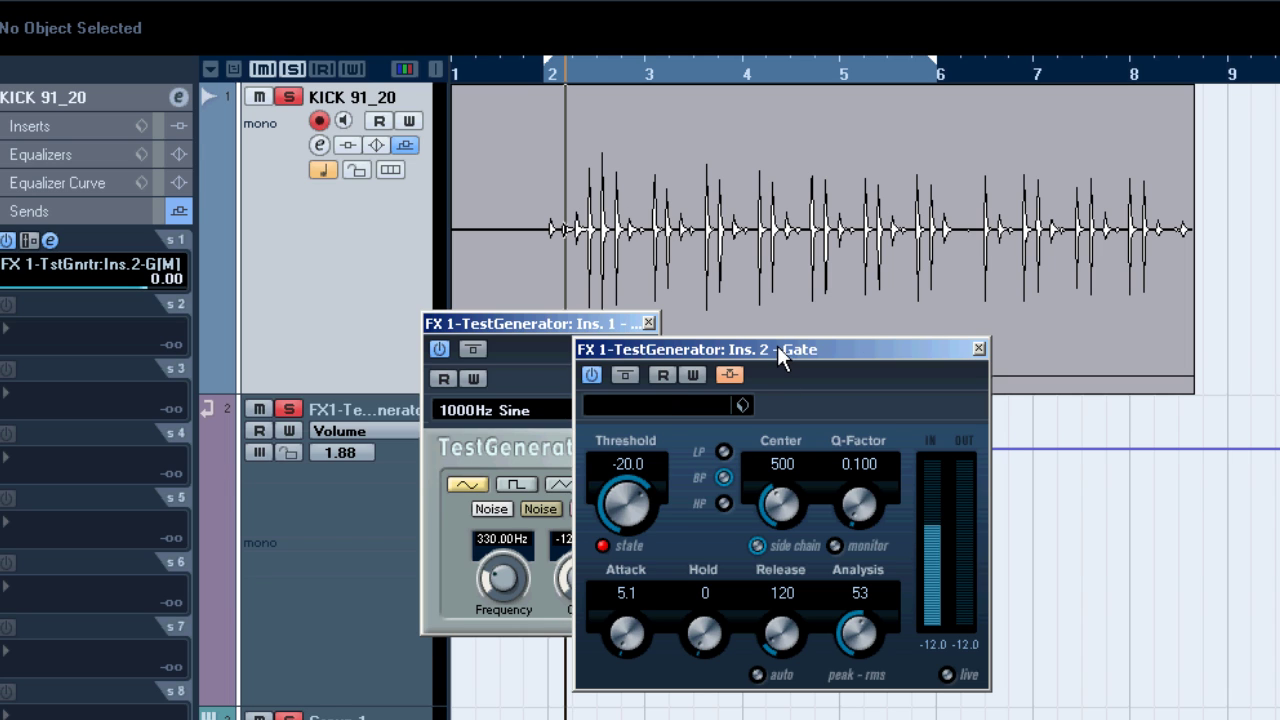
Step: Close the Gate editor and set the TestGenerator frequency to 40 Hz
{"action": "left_click", "coordinate": [978, 348]}
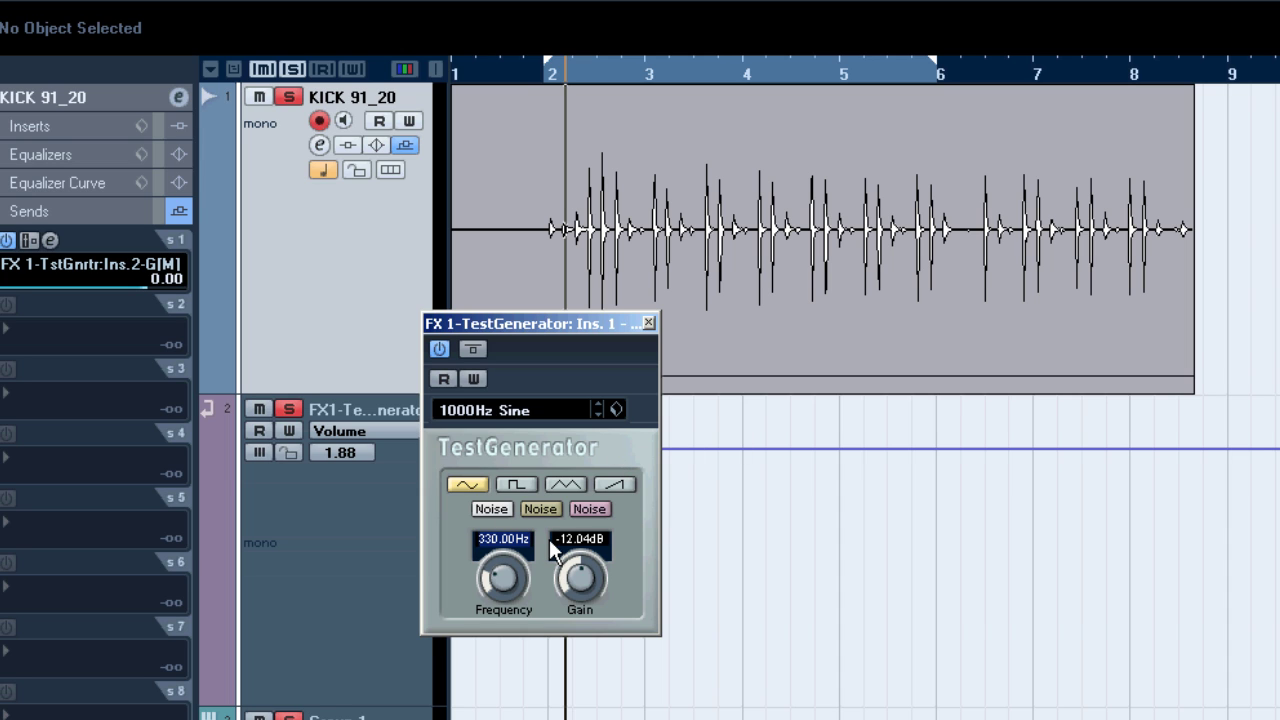
{"action": "type", "text": "40"}
{"action": "key", "text": "Return"}
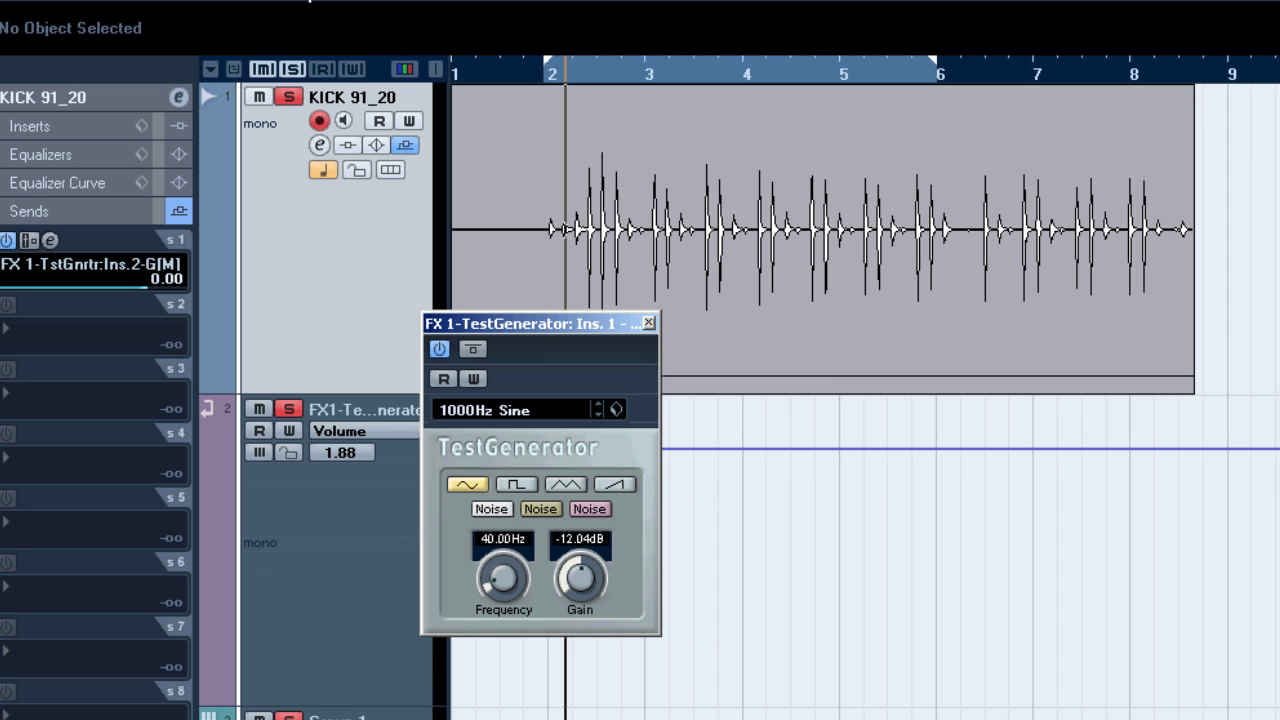
{"action": "left_click", "coordinate": [648, 323]}
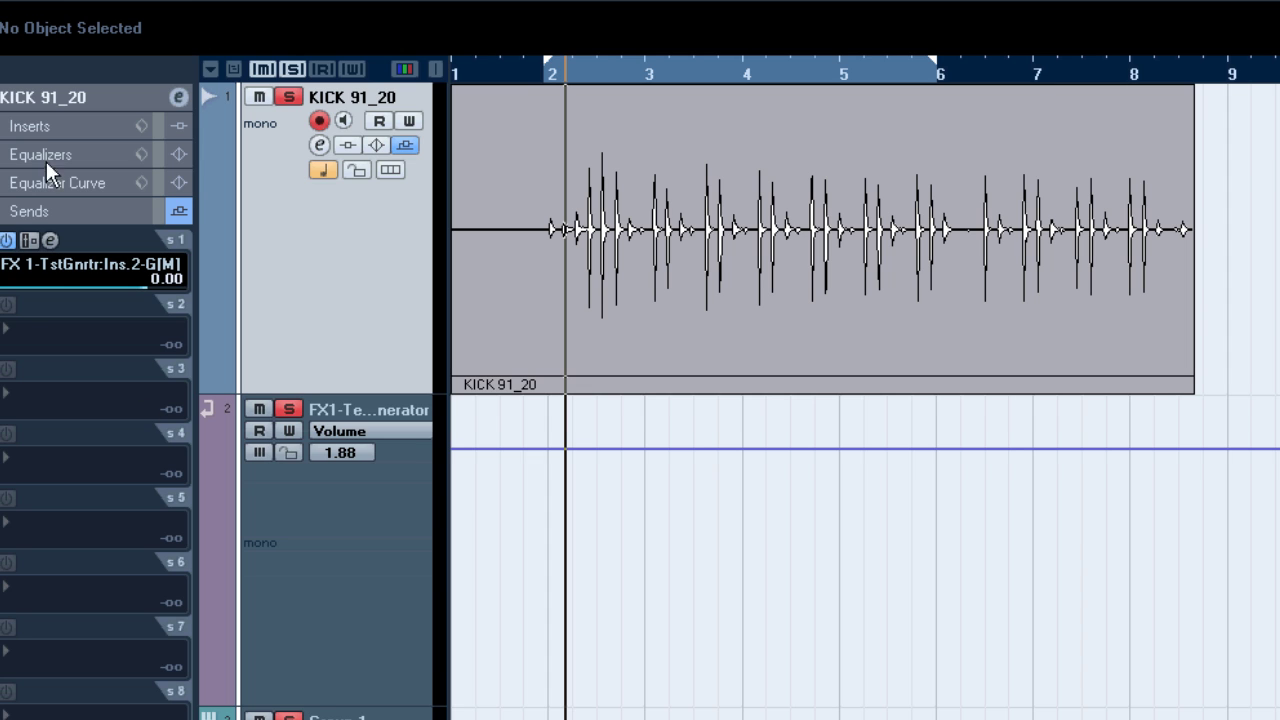
Step: Play the loop from its start and toggle the FX channel's solo to compare the kick with and without the tone
{"action": "key", "text": "KP_1"}
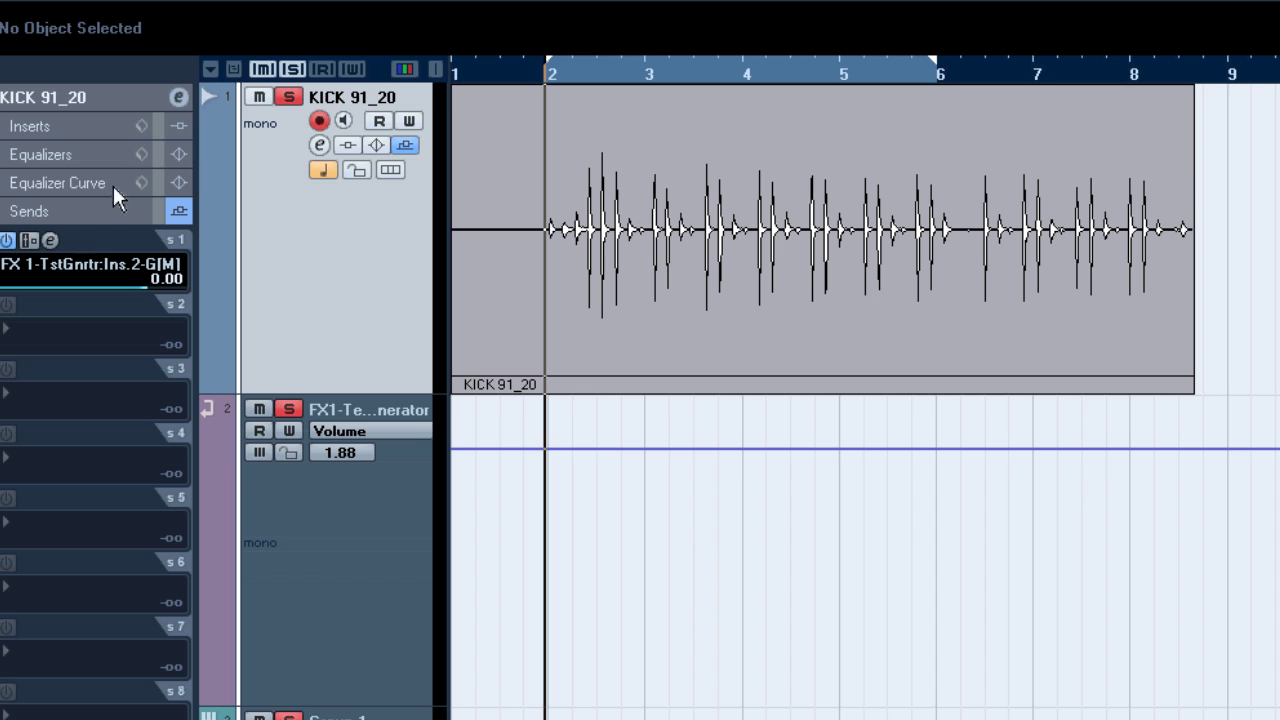
{"action": "left_click", "coordinate": [328, 528]}
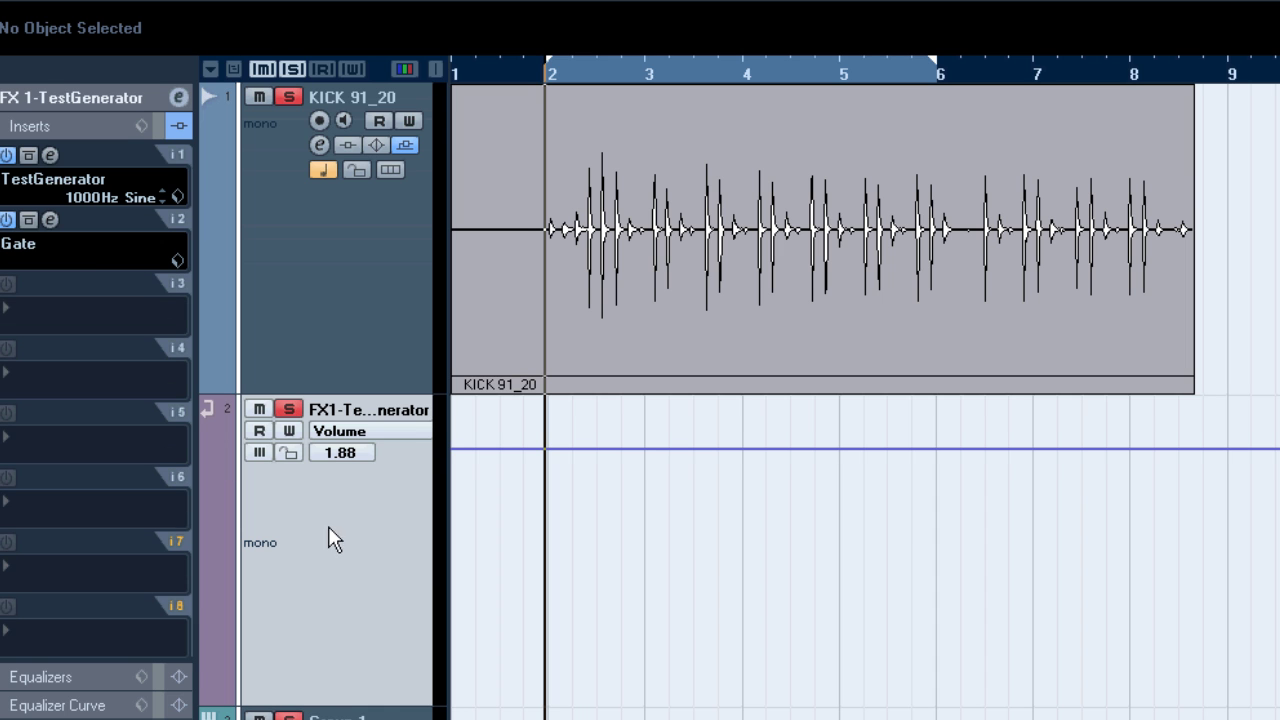
{"action": "left_click", "coordinate": [50, 155]}
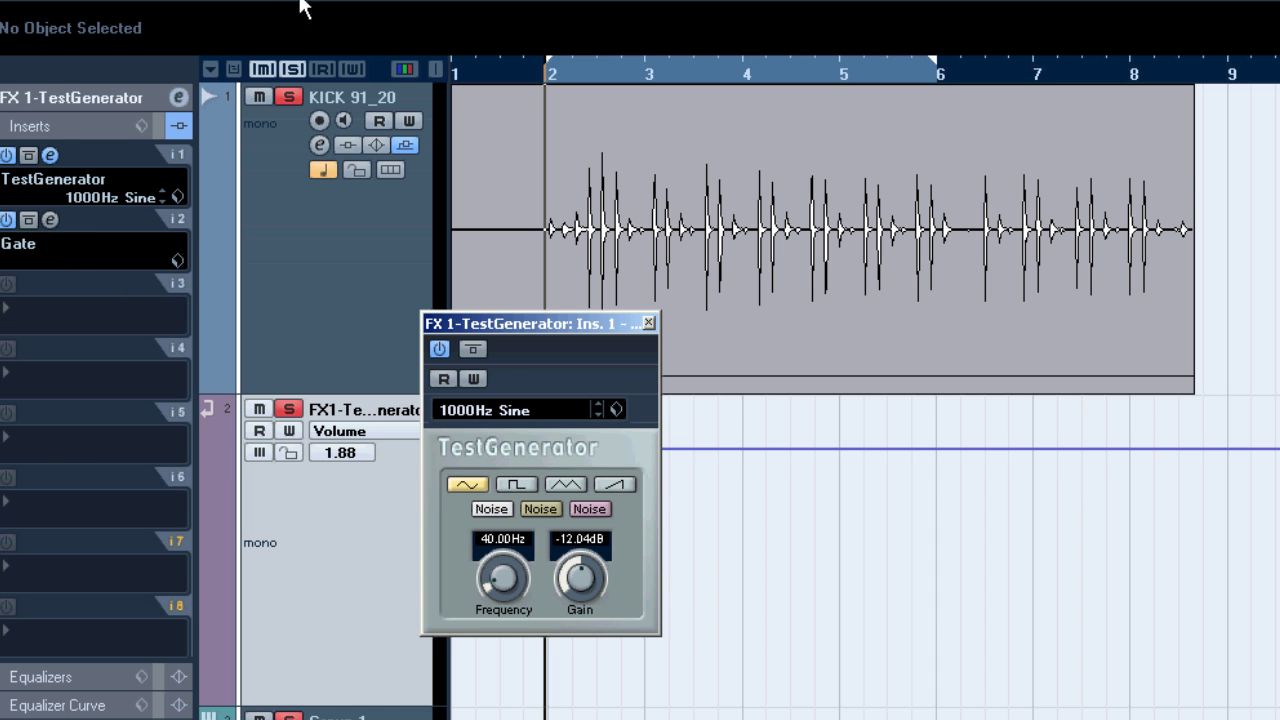
{"action": "key", "text": "space"}
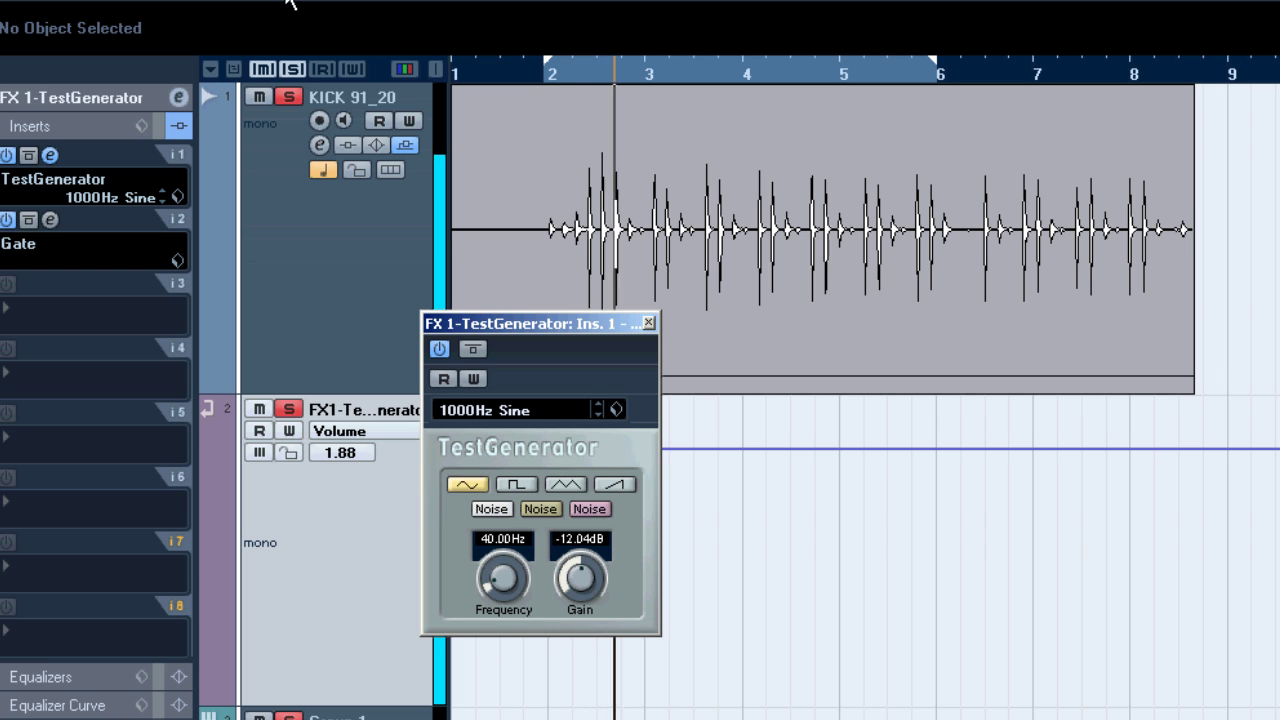
{"action": "left_click", "coordinate": [292, 409]}
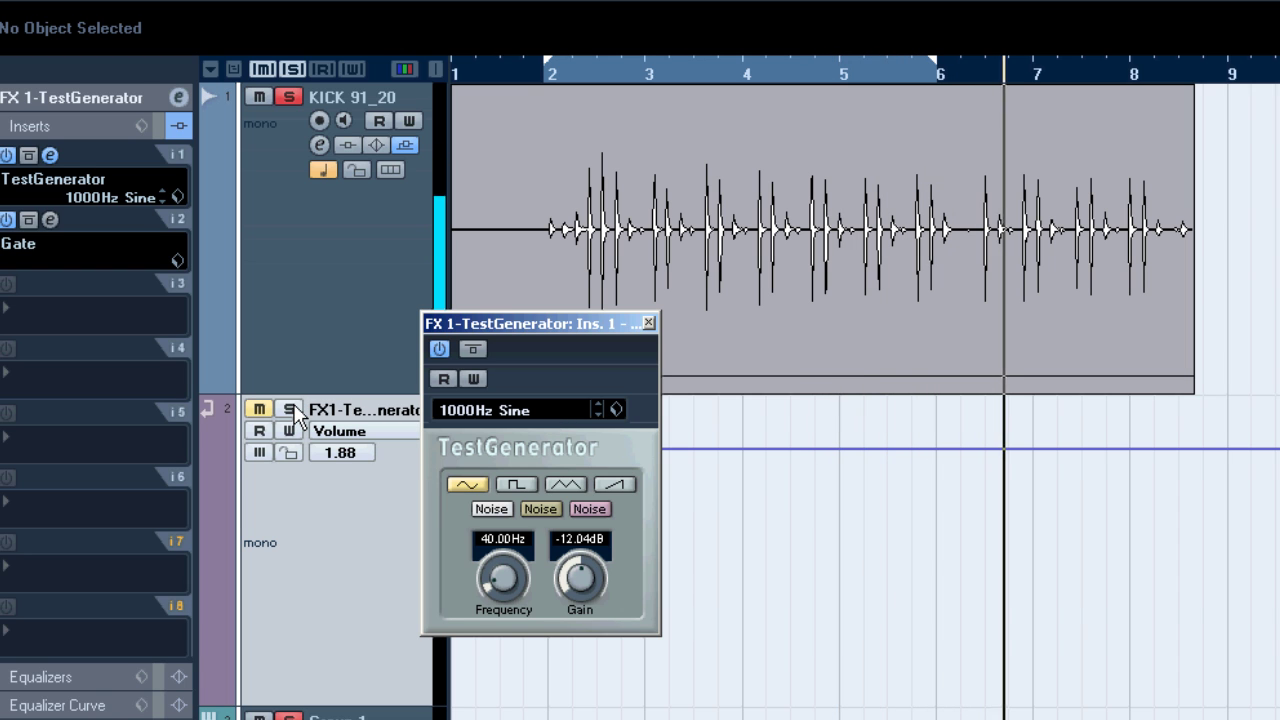
{"action": "left_click", "coordinate": [292, 409]}
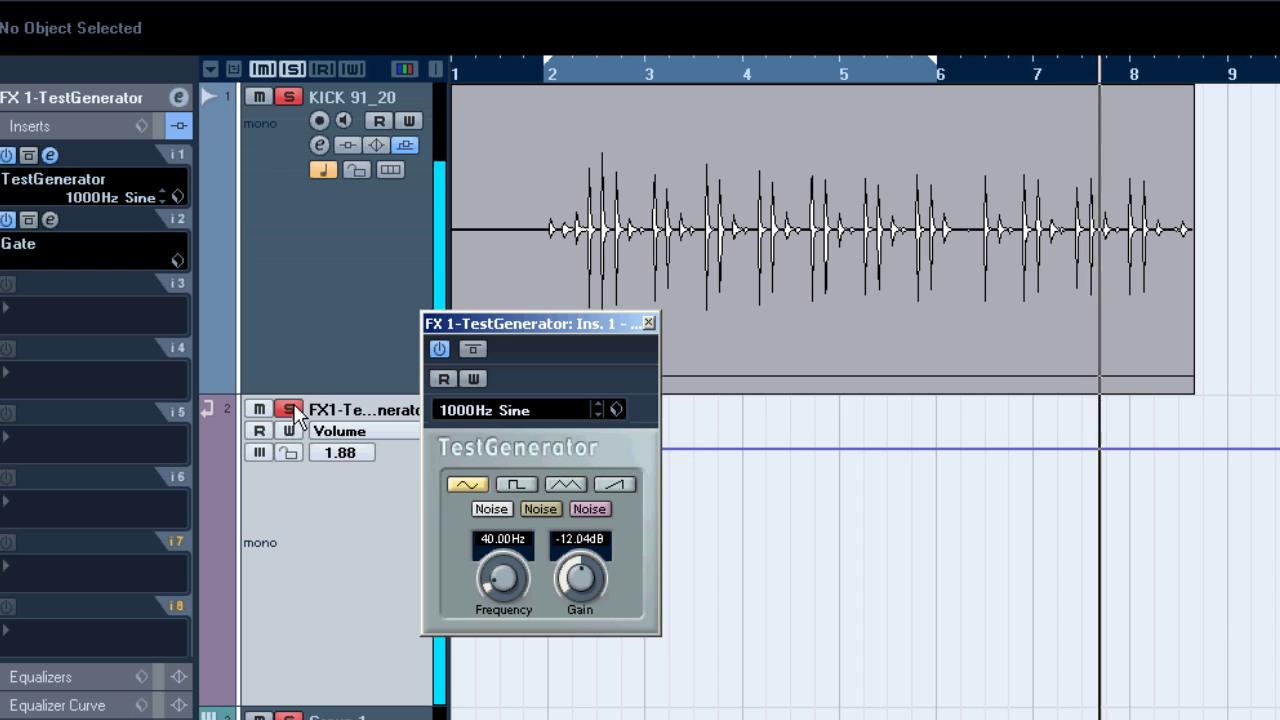
Step: Open the SPAN analyzer on Group 1, move it clear of the track list and play the loop through it
{"action": "left_click", "coordinate": [290, 714]}
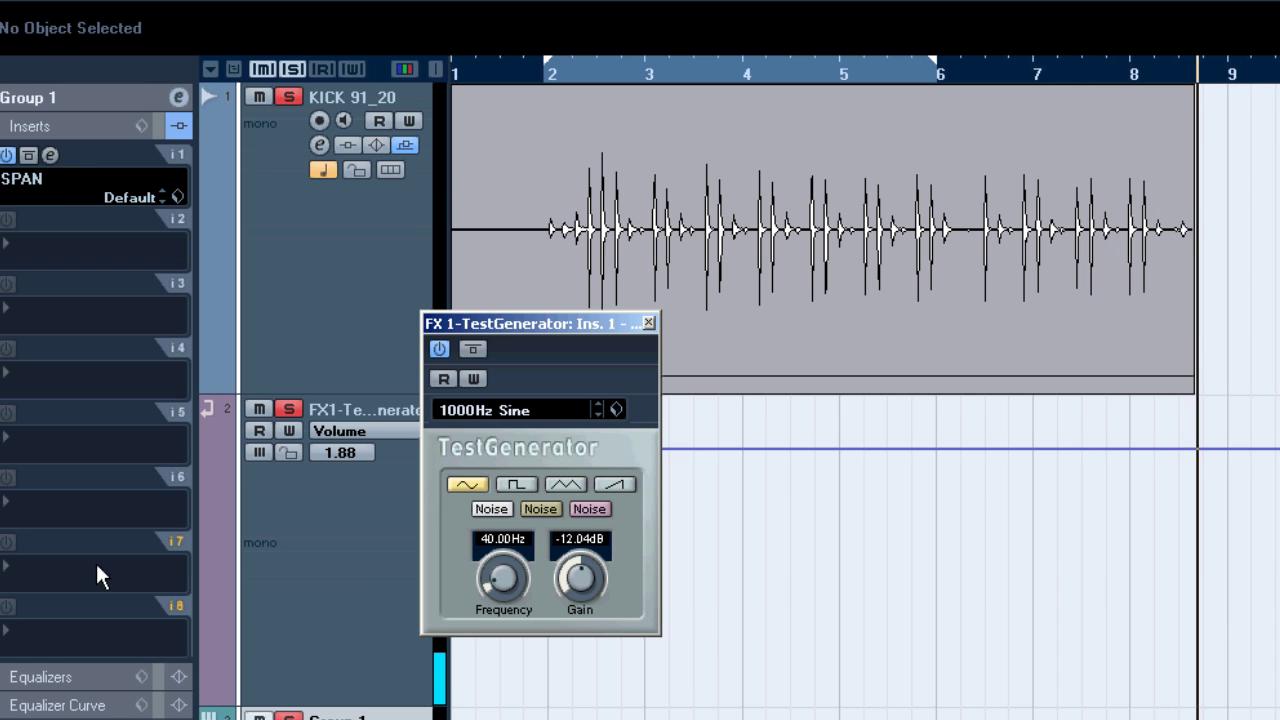
{"action": "left_click", "coordinate": [50, 155]}
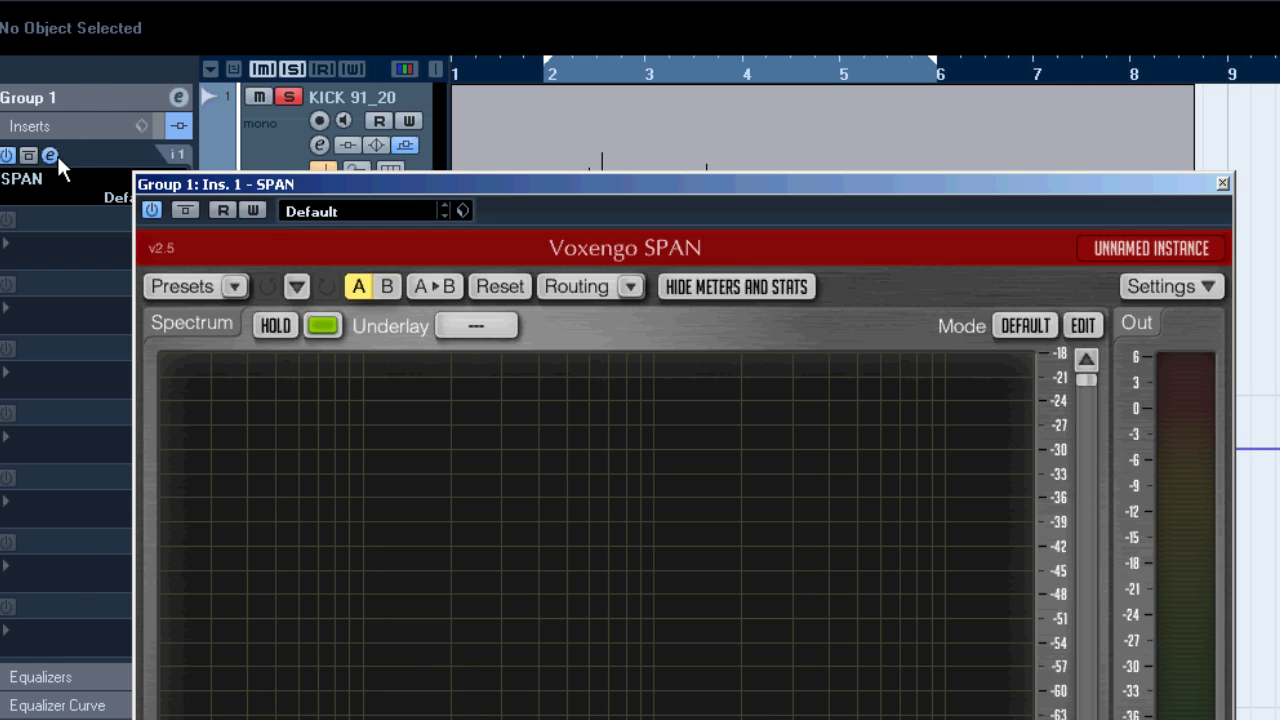
{"action": "key", "text": "space"}
{"action": "left_click_drag", "start_coordinate": [298, 184], "coordinate": [561, 0]}
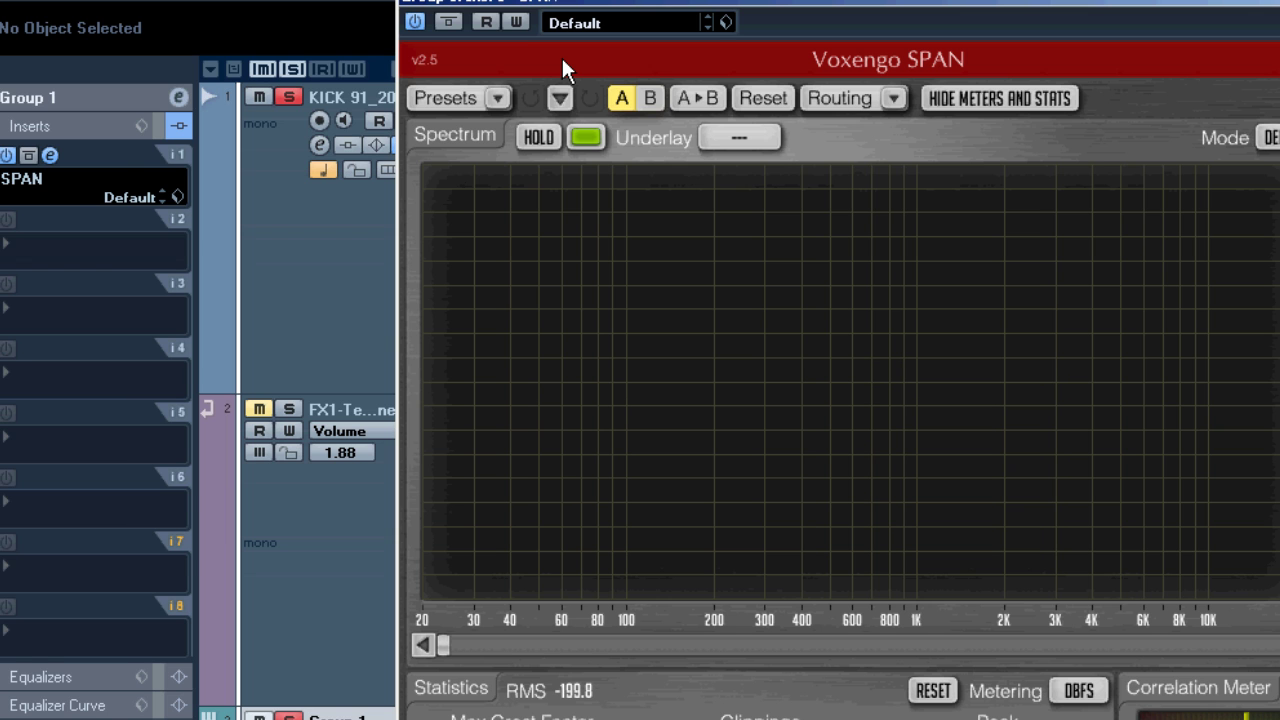
{"action": "key", "text": "space"}
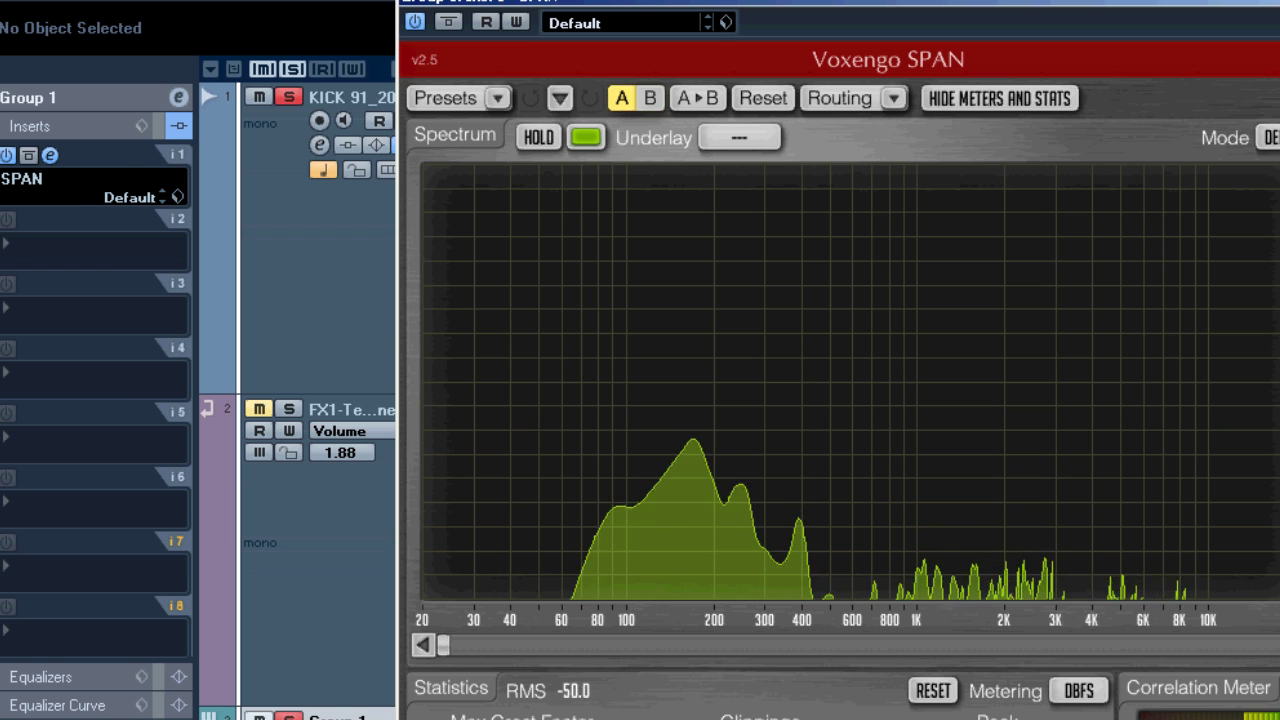
Step: Compare the SPAN spectrum with the FX channel's solo on and off, then close the analyzer
{"action": "left_click", "coordinate": [266, 409]}
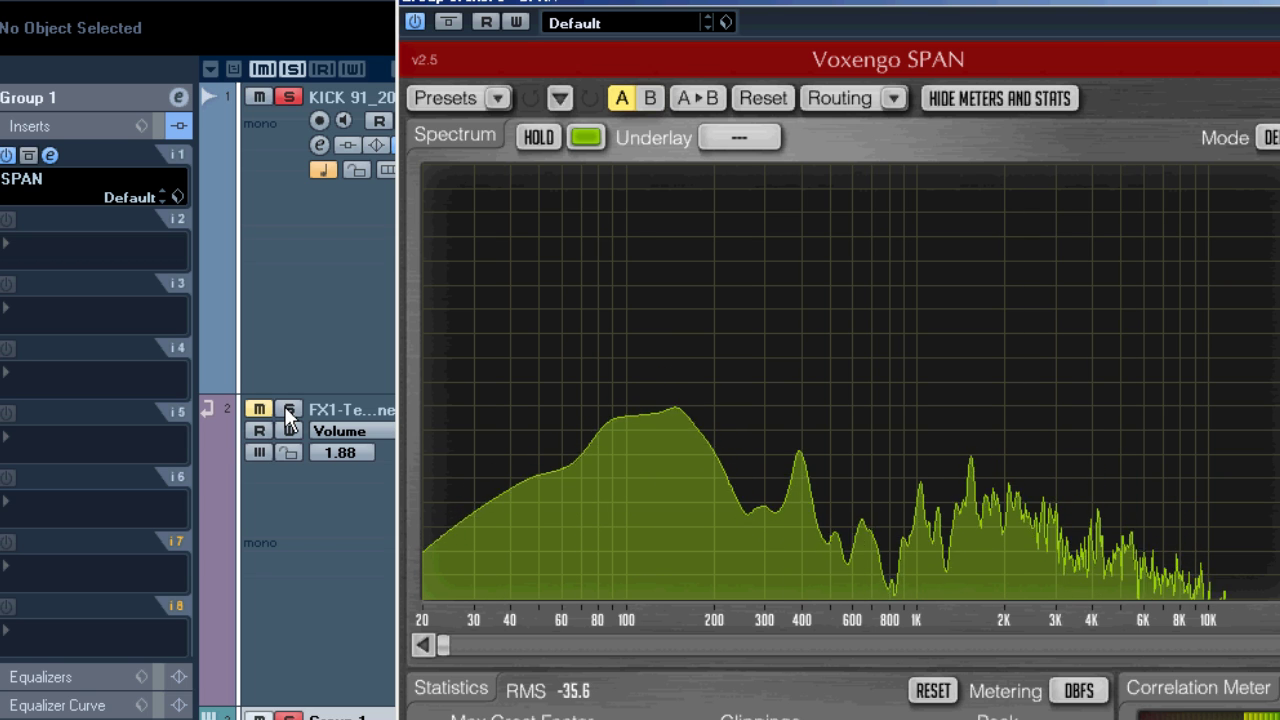
{"action": "left_click", "coordinate": [286, 409]}
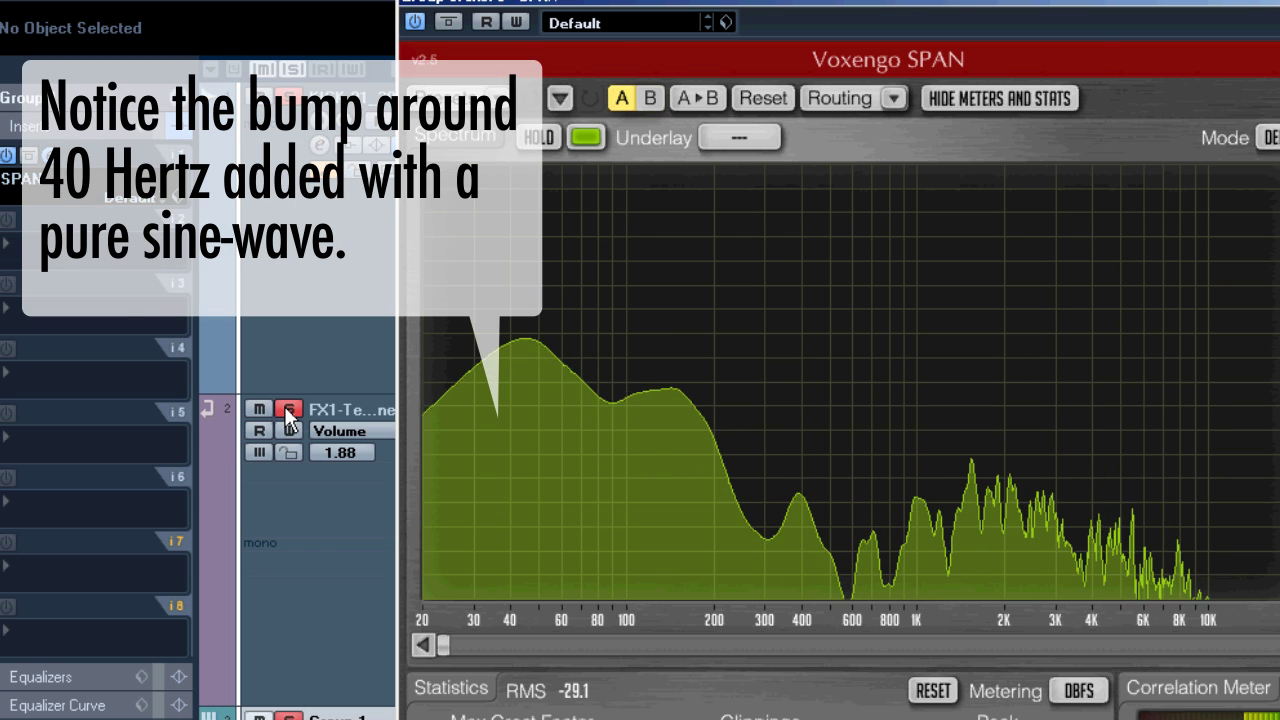
{"action": "left_click", "coordinate": [286, 409]}
{"action": "left_click", "coordinate": [286, 409]}
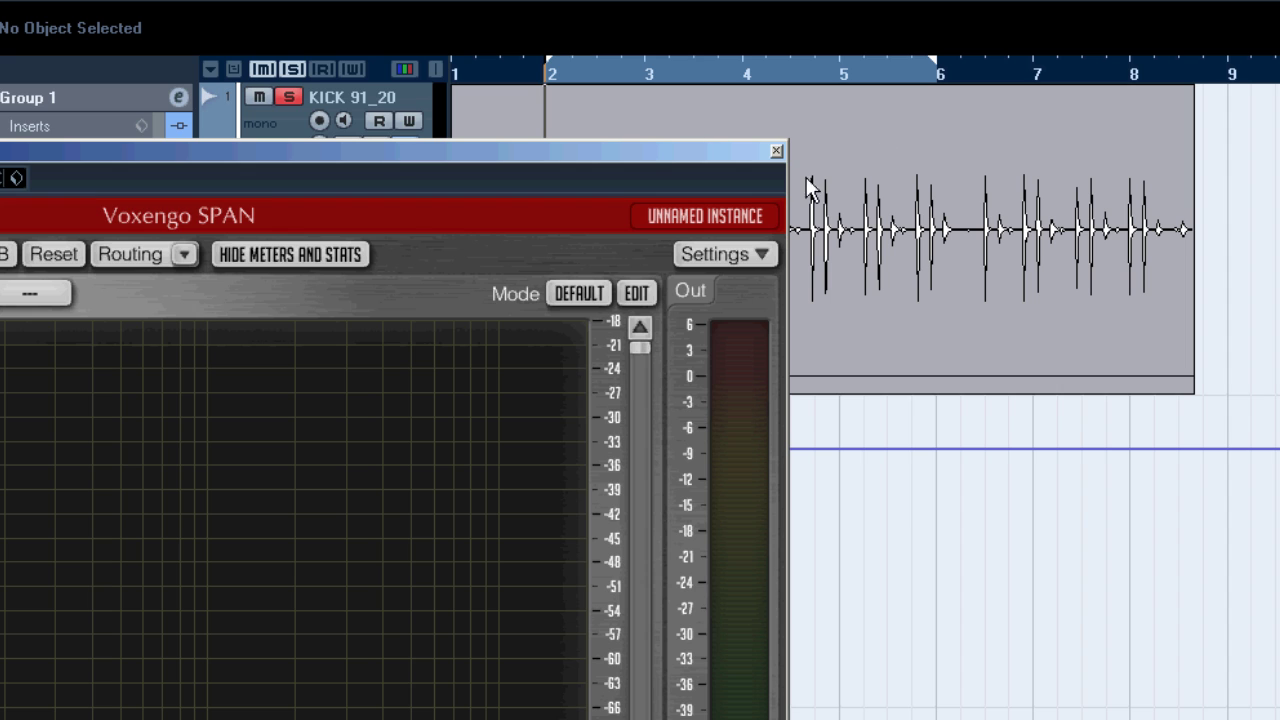
{"action": "left_click", "coordinate": [776, 152]}
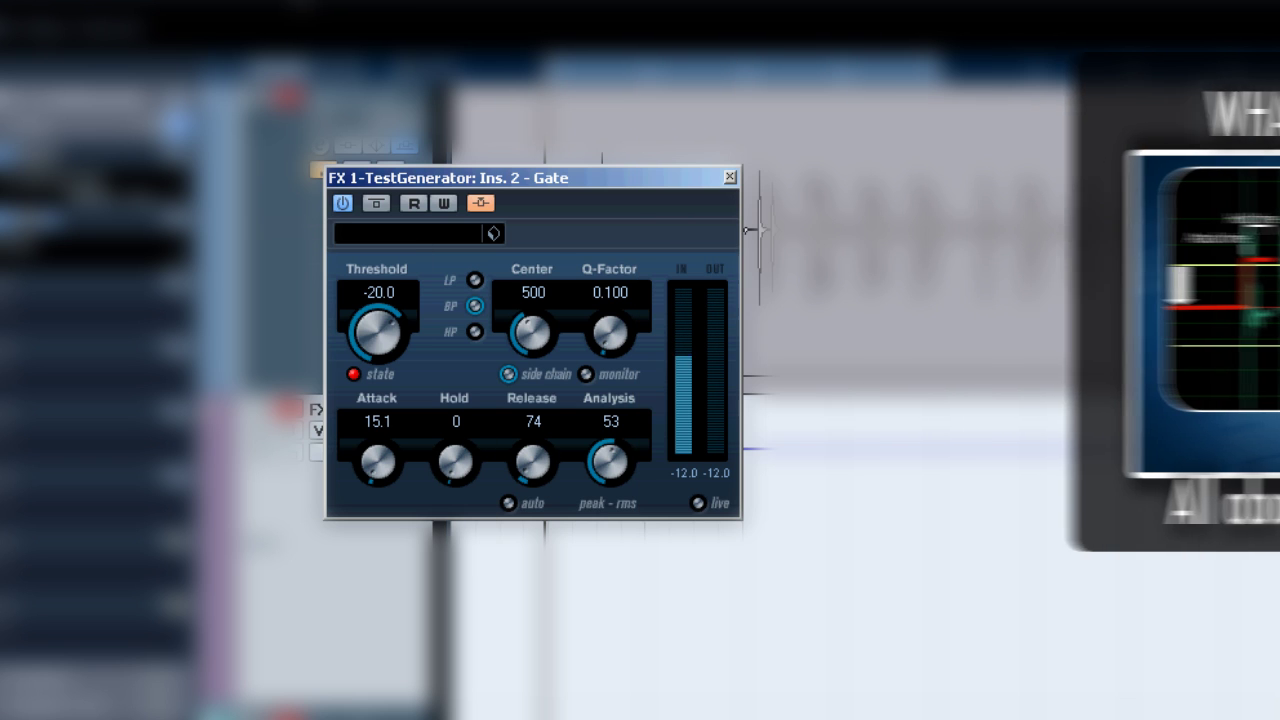
Step: Tune the Gate's envelope by trying a hold of 480, ending with attack 15.1, hold 0 and release 89
{"action": "left_click_drag", "start_coordinate": [458, 462], "coordinate": [460, 400]}
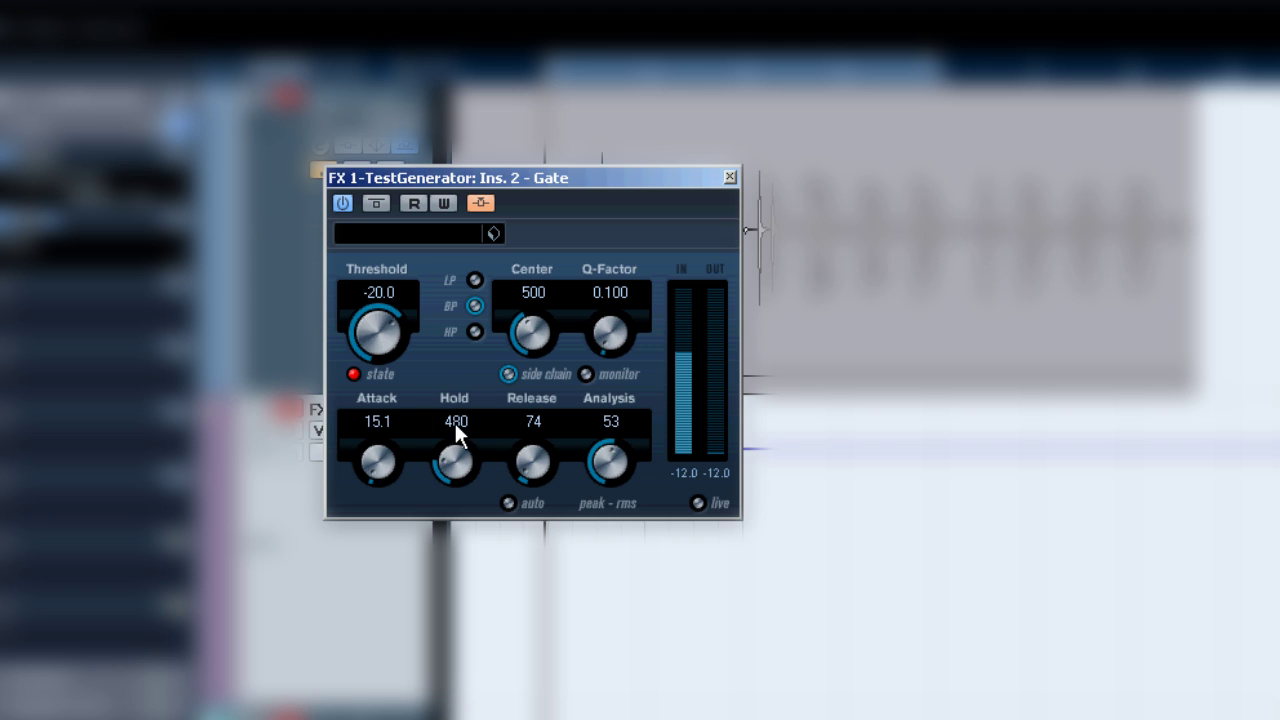
{"action": "left_click_drag", "start_coordinate": [448, 483], "coordinate": [524, 456]}
{"action": "left_click_drag", "start_coordinate": [377, 465], "coordinate": [378, 481]}
{"action": "left_click_drag", "start_coordinate": [372, 473], "coordinate": [367, 466]}
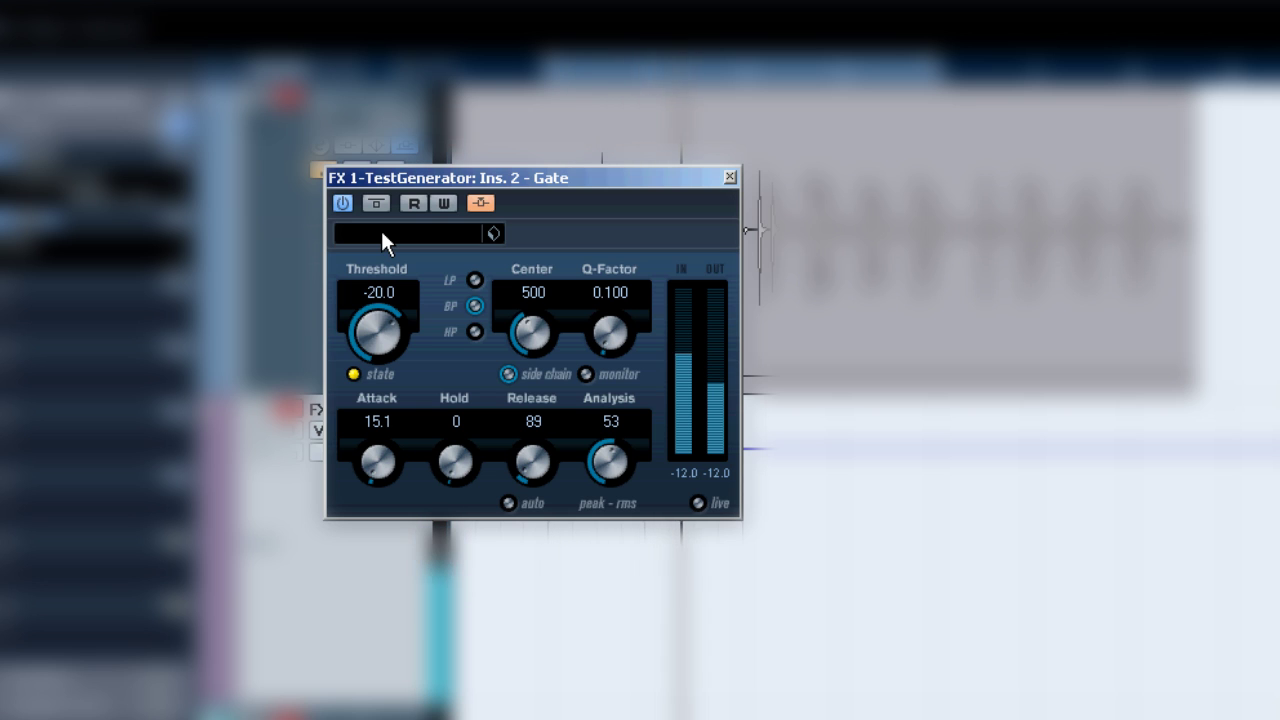
Step: Adjust the release time of the Gate on the FX 1-TestGenerator channel
{"action": "left_click_drag", "start_coordinate": [533, 472], "coordinate": [530, 434]}
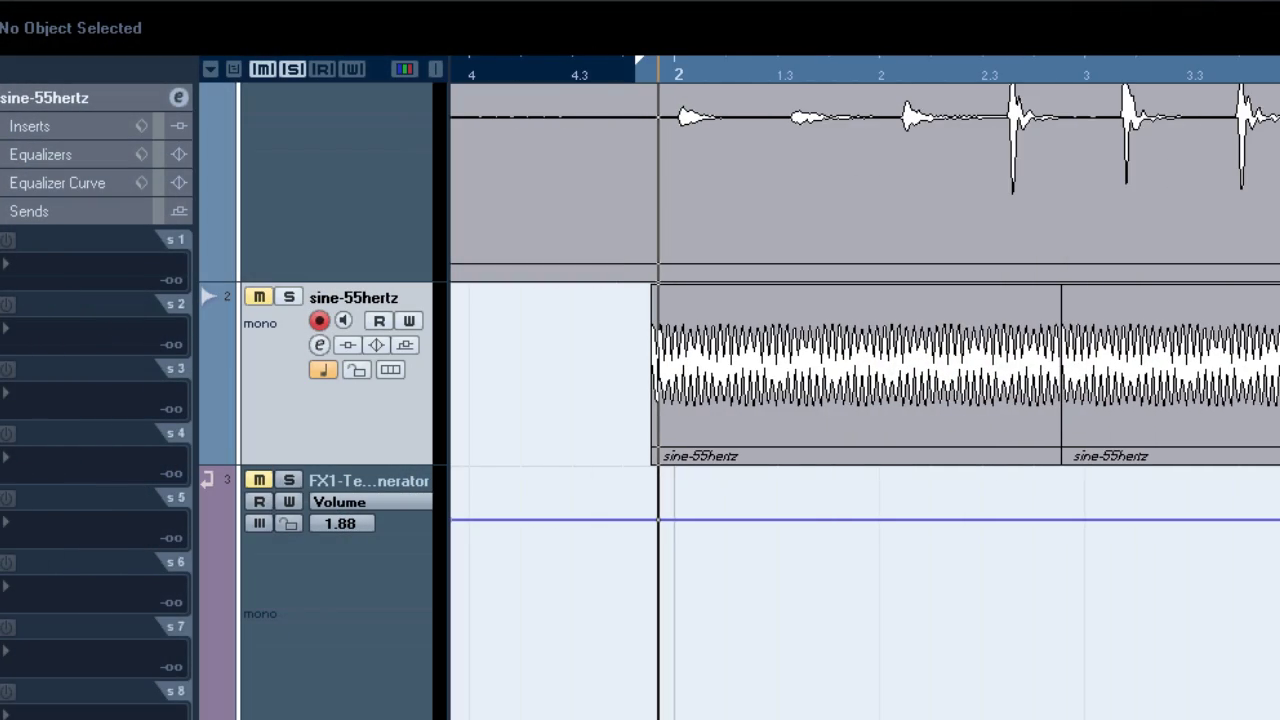
Step: Solo the sine-55hertz track and load a Gate in its first insert slot
{"action": "left_click_drag", "start_coordinate": [689, 77], "coordinate": [583, 80]}
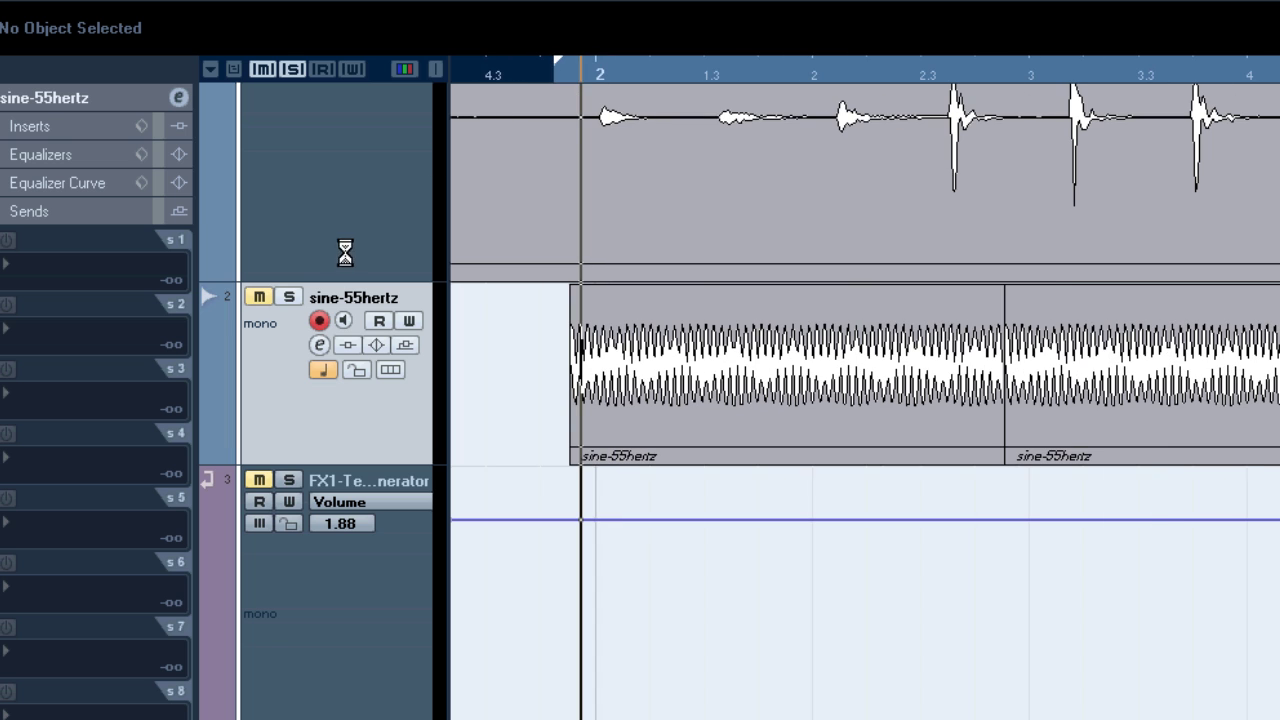
{"action": "left_click", "coordinate": [48, 121]}
{"action": "left_click", "coordinate": [64, 208]}
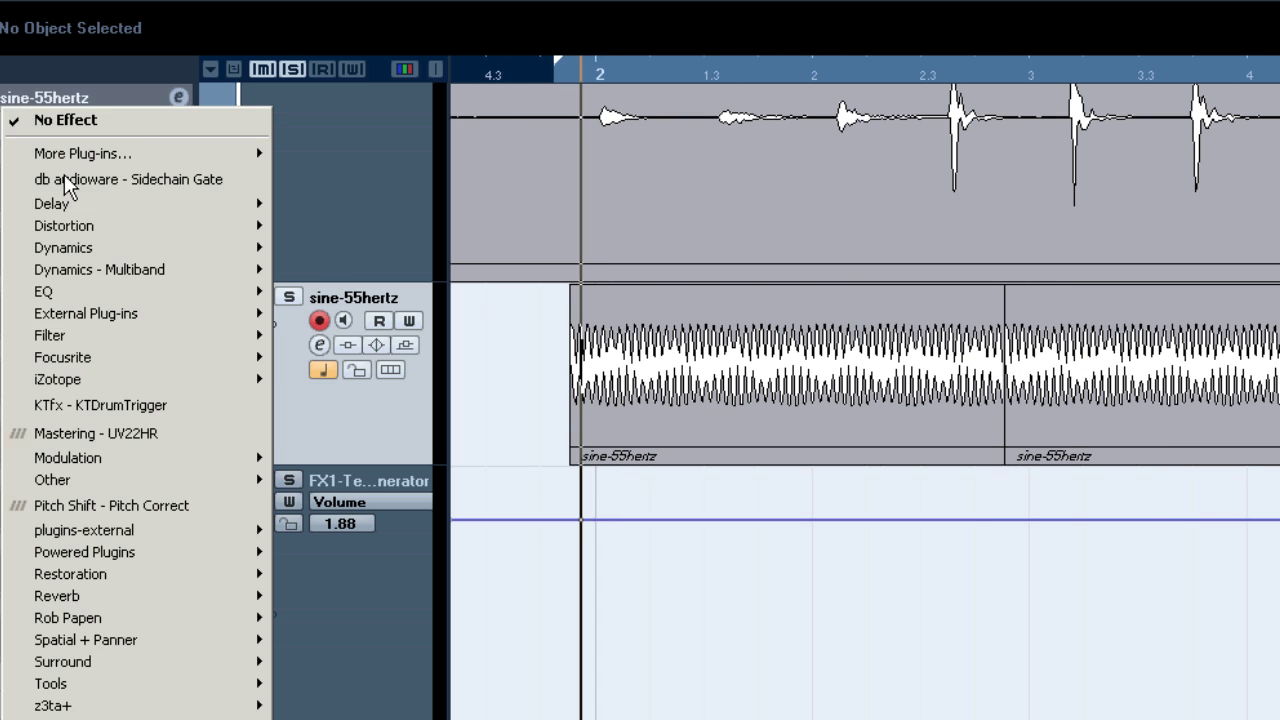
{"action": "left_click", "coordinate": [29, 177]}
{"action": "left_click_drag", "start_coordinate": [751, 565], "coordinate": [543, 551]}
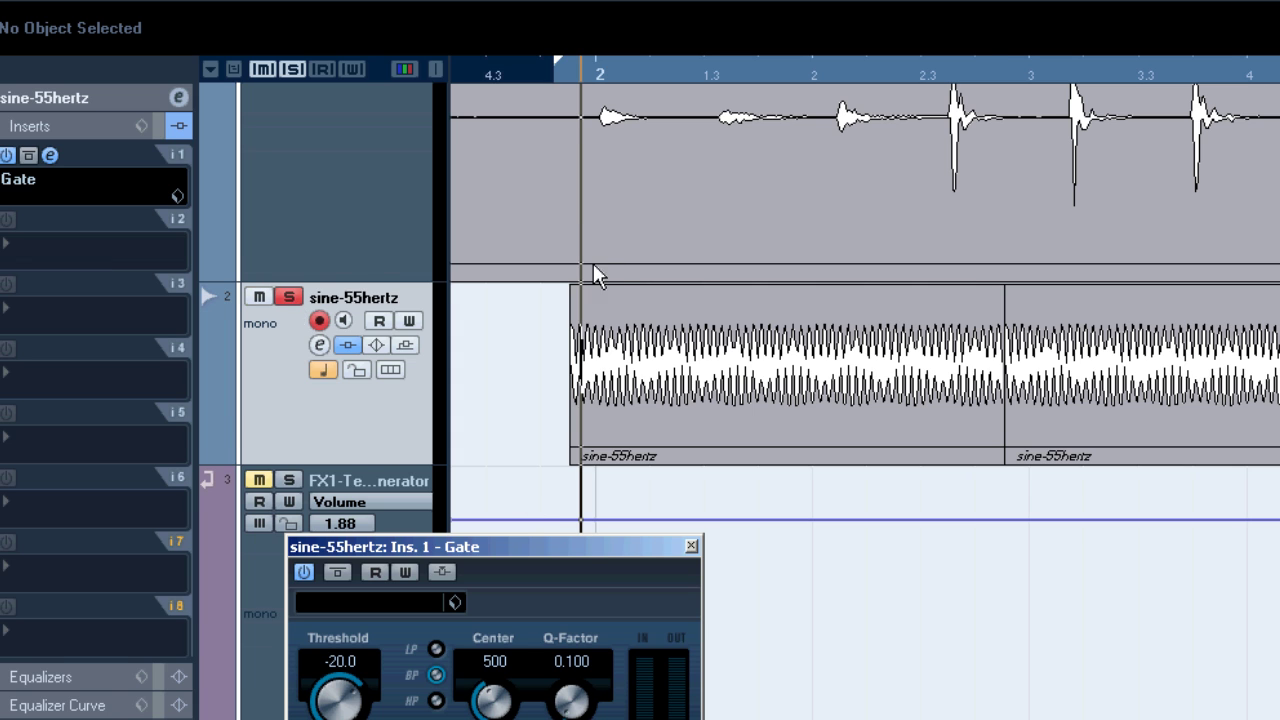
Step: Activate the new Gate's side chain and route the KICK 91_20 track's first send to it
{"action": "scroll", "coordinate": [593, 268], "scroll_direction": "down", "scroll_amount": 3}
{"action": "scroll", "coordinate": [611, 277], "scroll_direction": "up", "scroll_amount": 4}
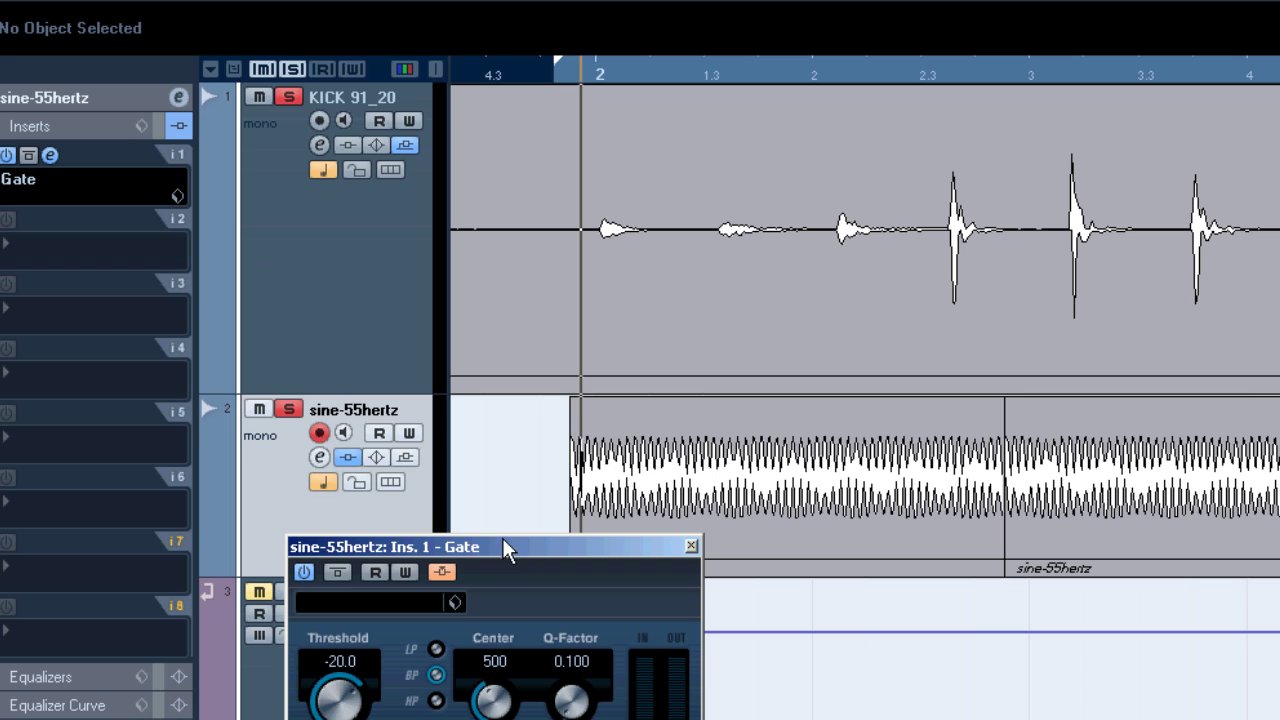
{"action": "left_click", "coordinate": [207, 196]}
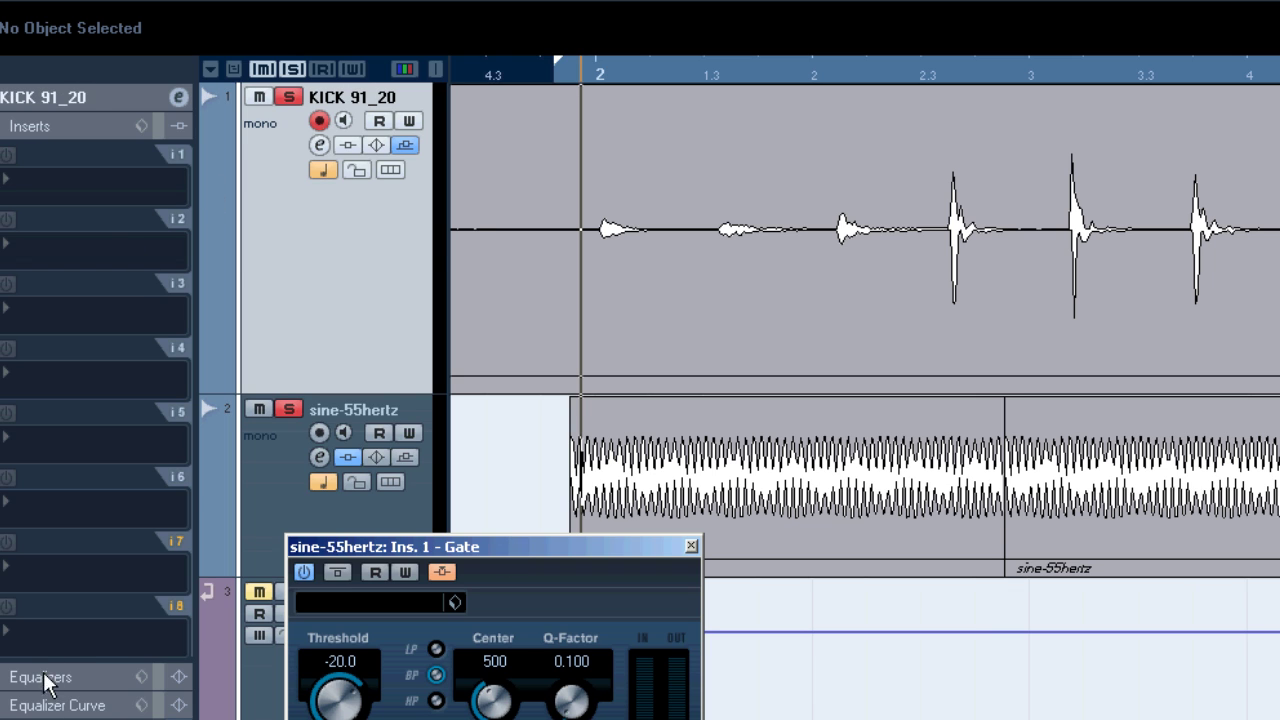
{"action": "left_click", "coordinate": [30, 715]}
{"action": "left_click", "coordinate": [116, 262]}
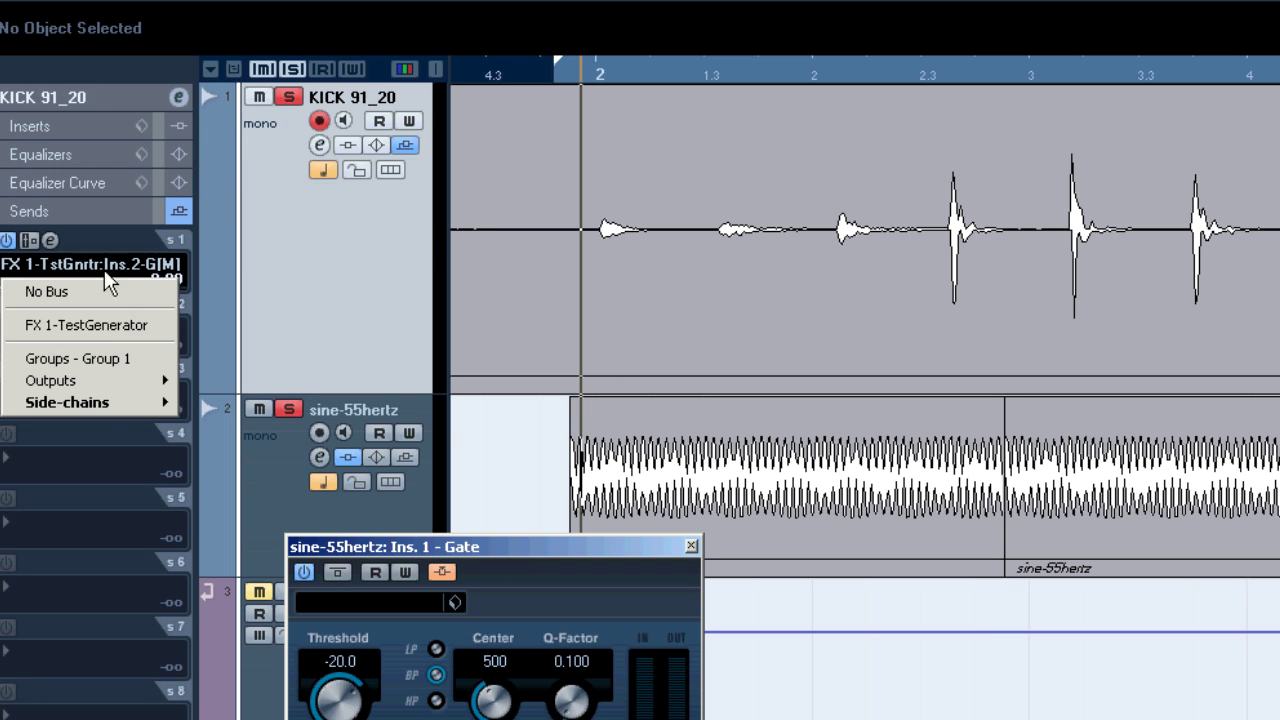
{"action": "mouse_move", "coordinate": [108, 404]}
{"action": "left_click", "coordinate": [423, 423]}
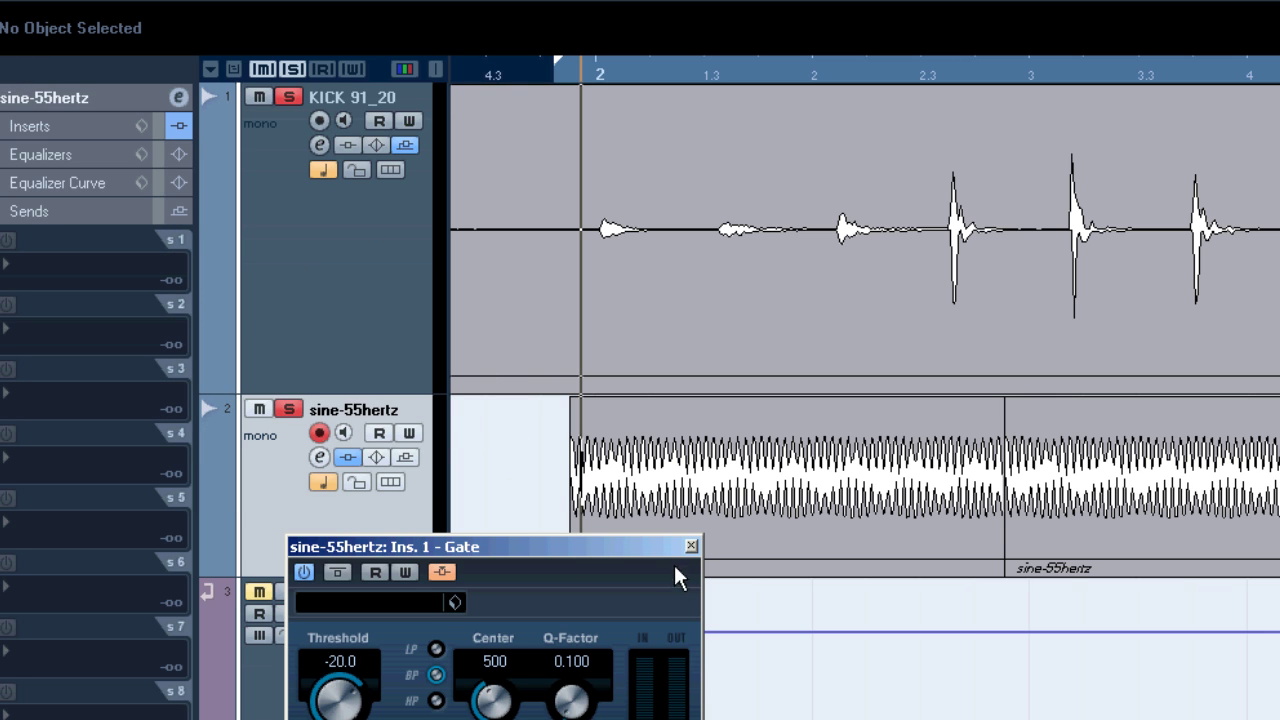
Step: Play the kick and sine tracks from just before bar 2 and set the Gate's threshold to -14.3
{"action": "left_click_drag", "start_coordinate": [537, 77], "coordinate": [512, 36]}
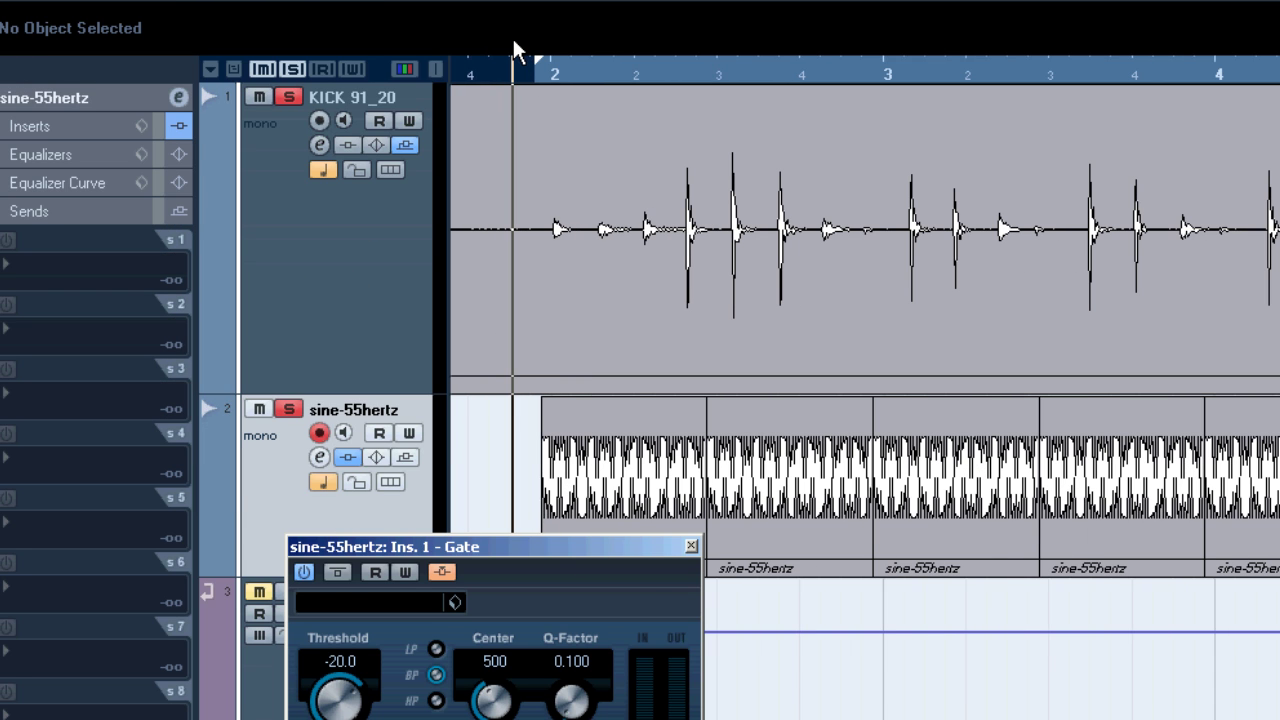
{"action": "key", "text": "space"}
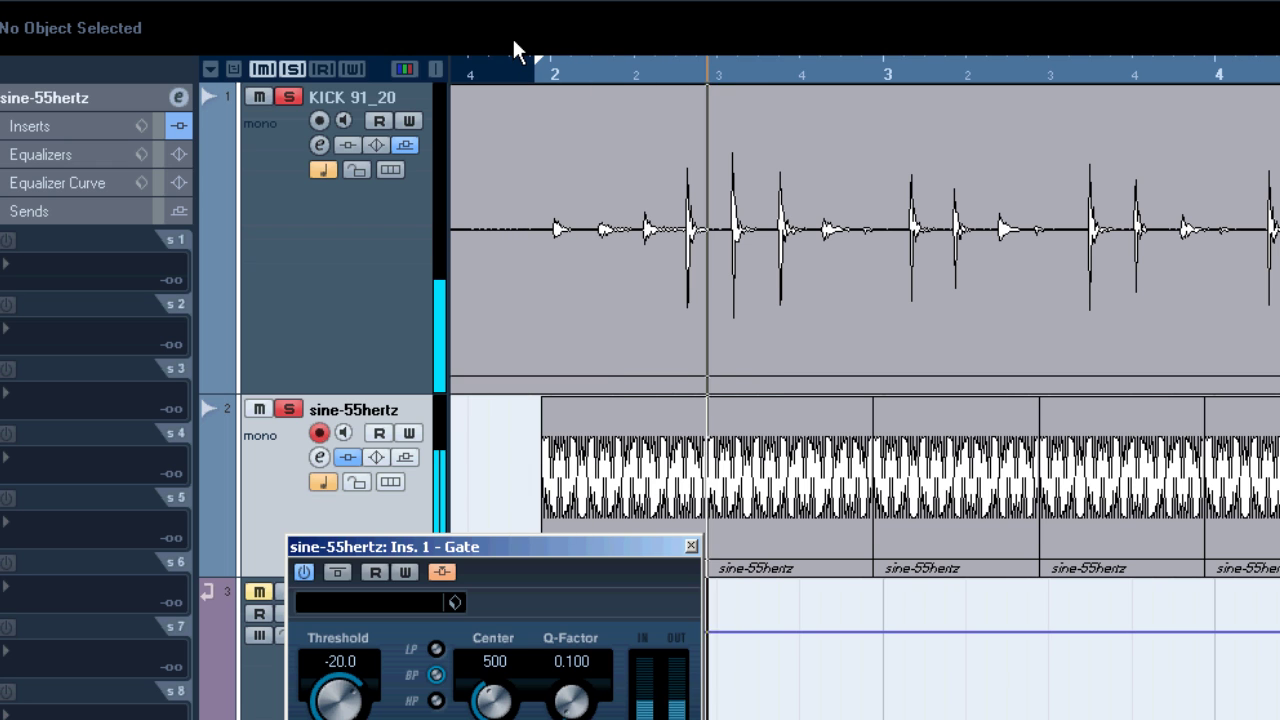
{"action": "left_click_drag", "start_coordinate": [338, 697], "coordinate": [348, 545]}
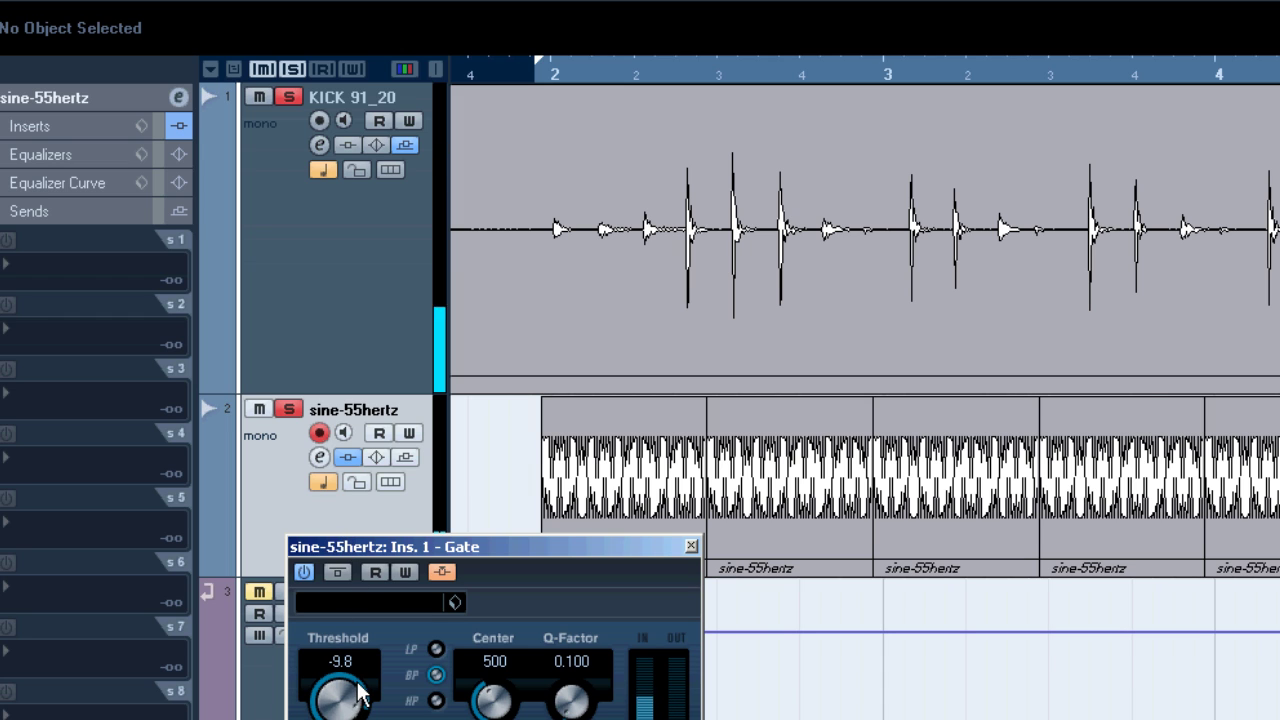
{"action": "left_click_drag", "start_coordinate": [348, 700], "coordinate": [342, 712]}
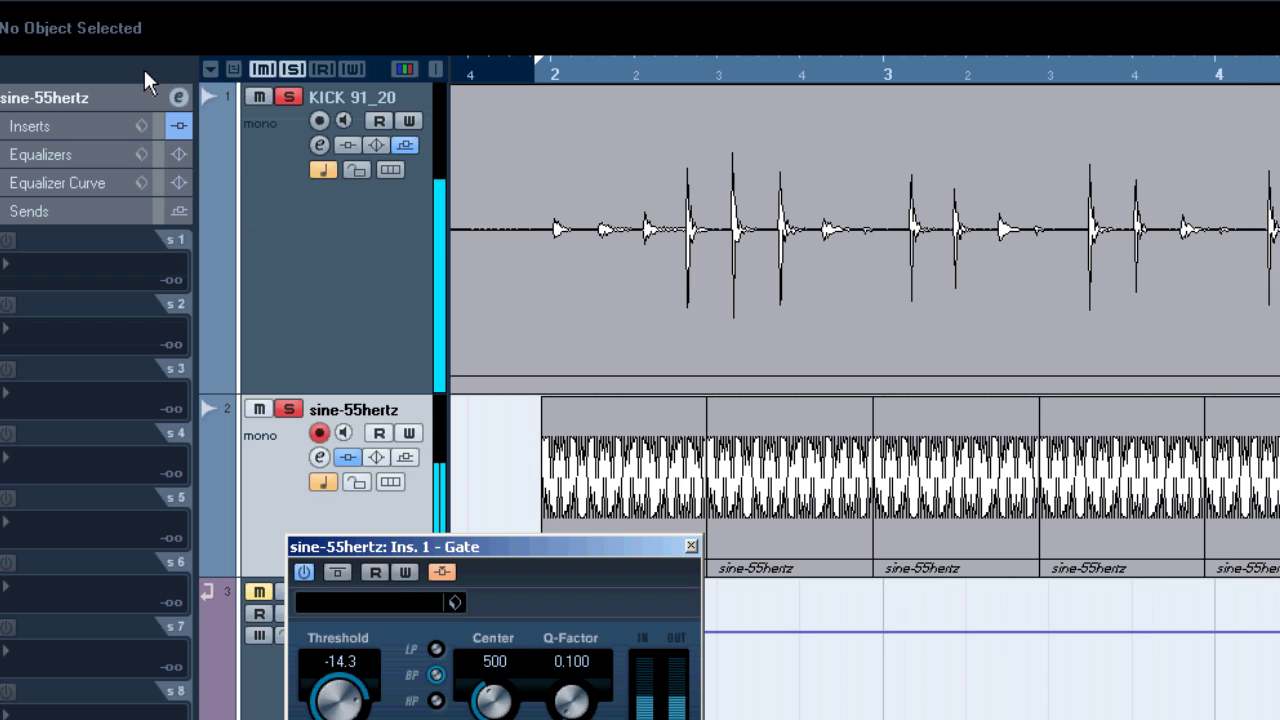
Step: Set the sine-55hertz track's volume to -7.94 and close its Gate window
{"action": "left_click", "coordinate": [116, 95]}
{"action": "left_click_drag", "start_coordinate": [152, 208], "coordinate": [124, 215]}
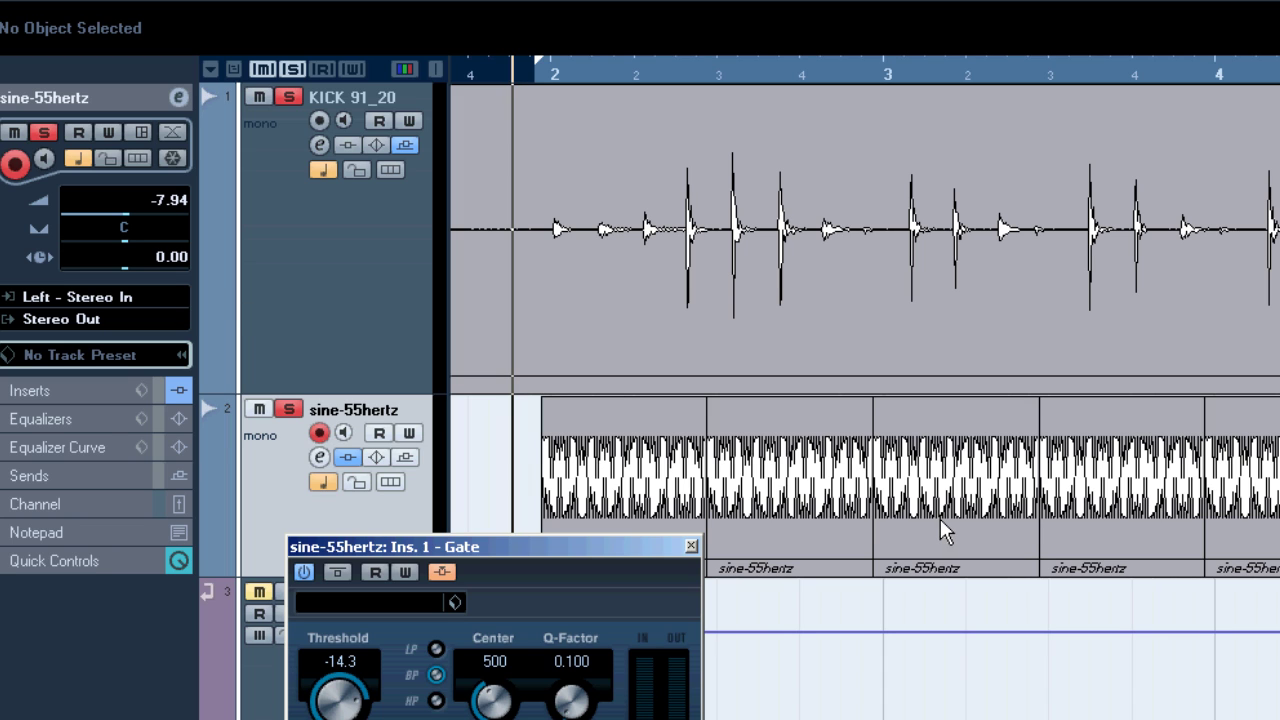
{"action": "left_click", "coordinate": [691, 546]}
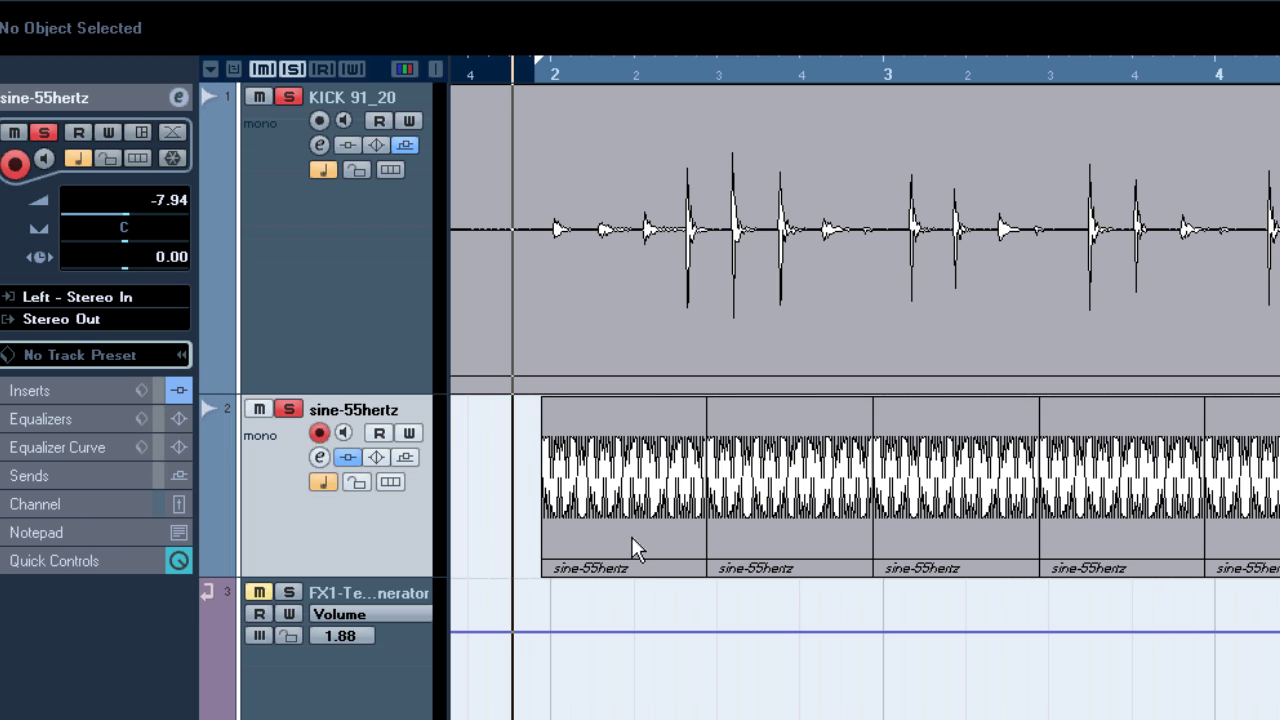